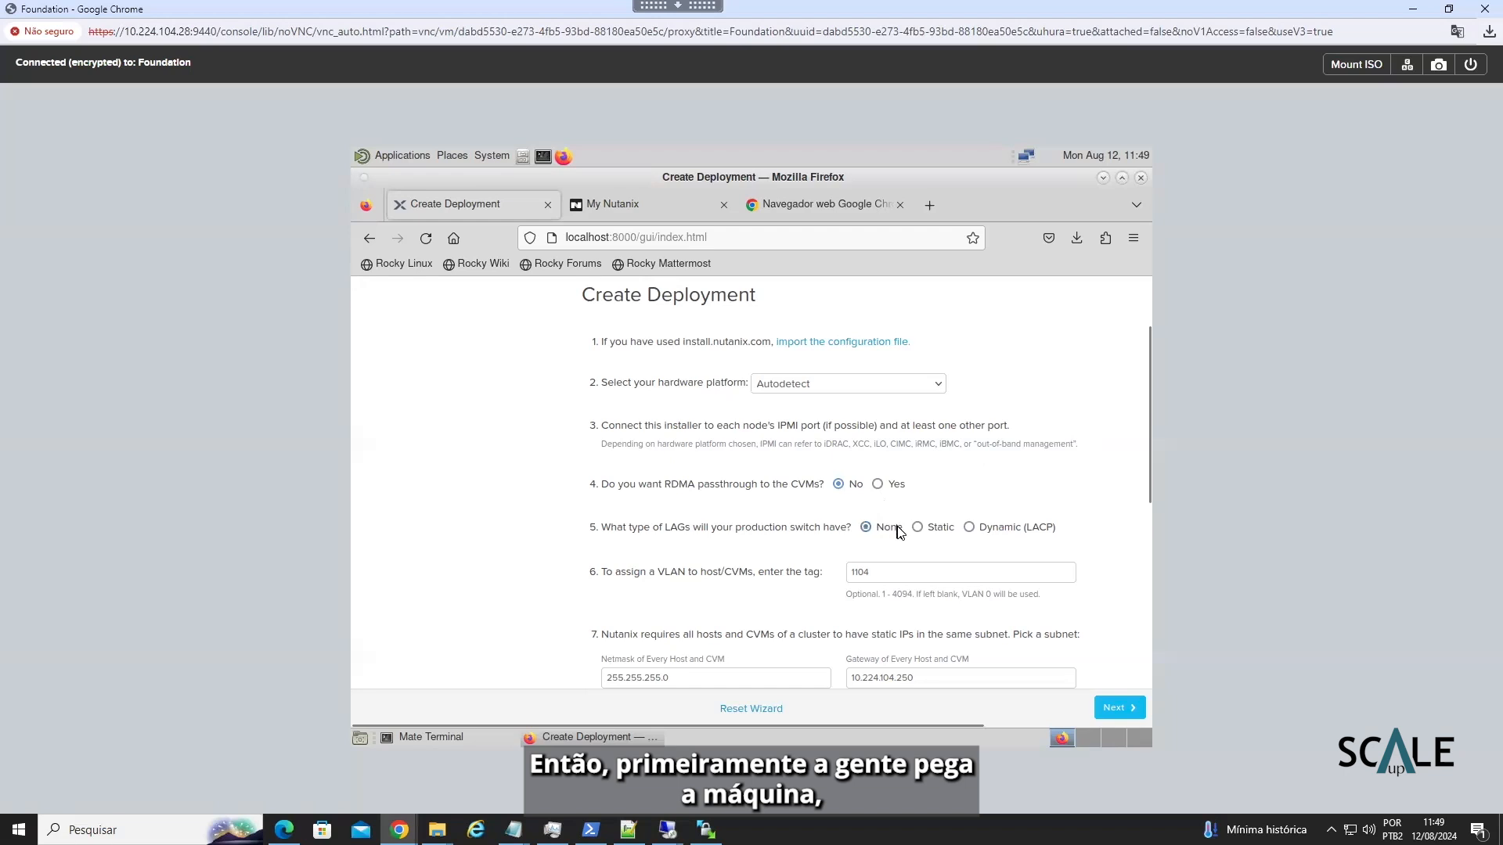
- Review the deployment's VLAN, subnet and installer IP settings on the Start page and proceed to the node selection
drag(1145, 470, 1140, 514)
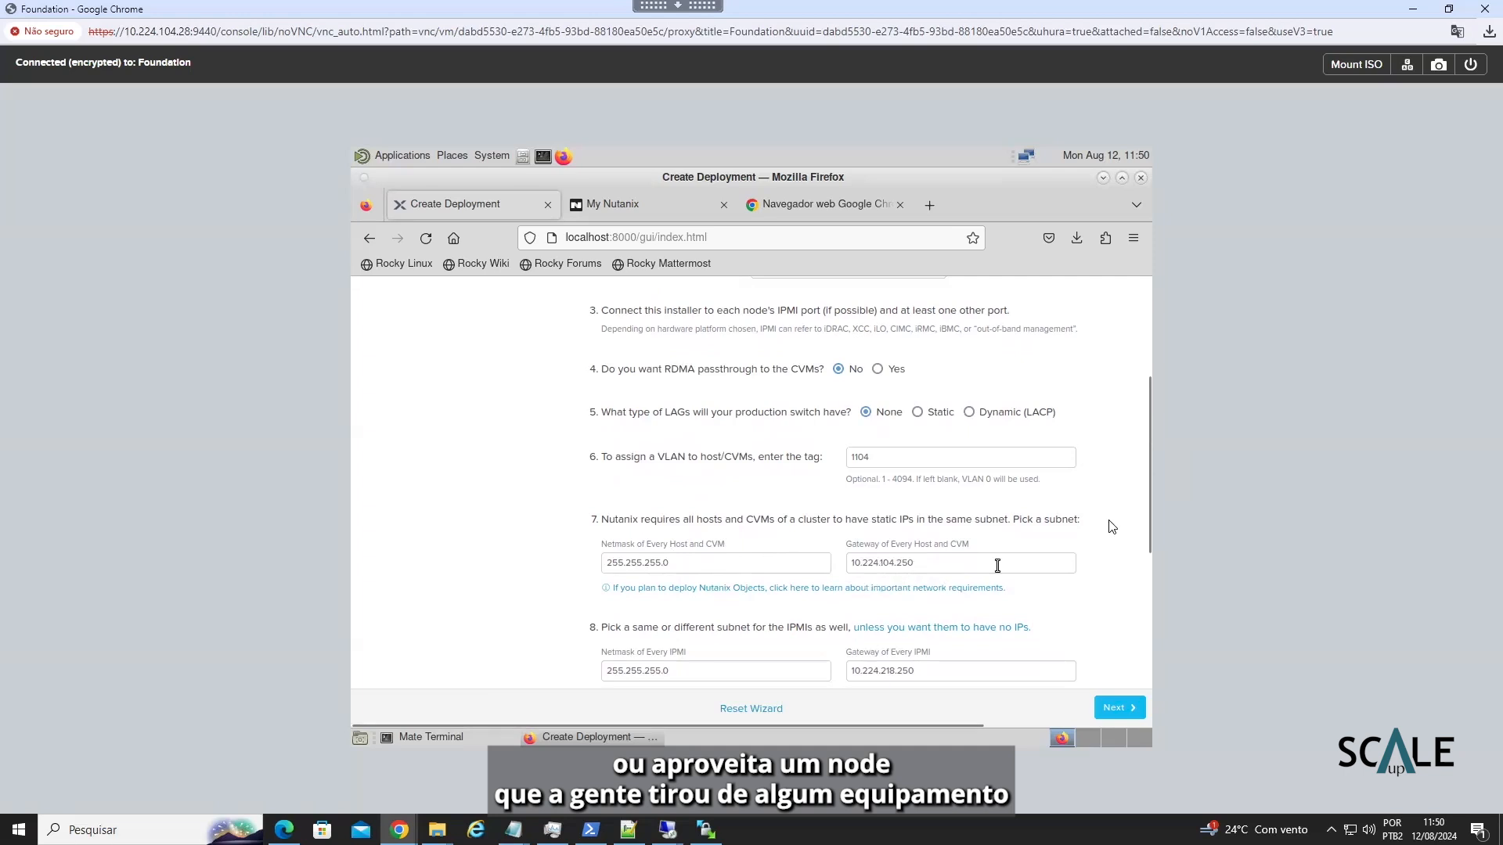
scroll(1144, 561, down, 2)
scroll(1145, 562, down, 2)
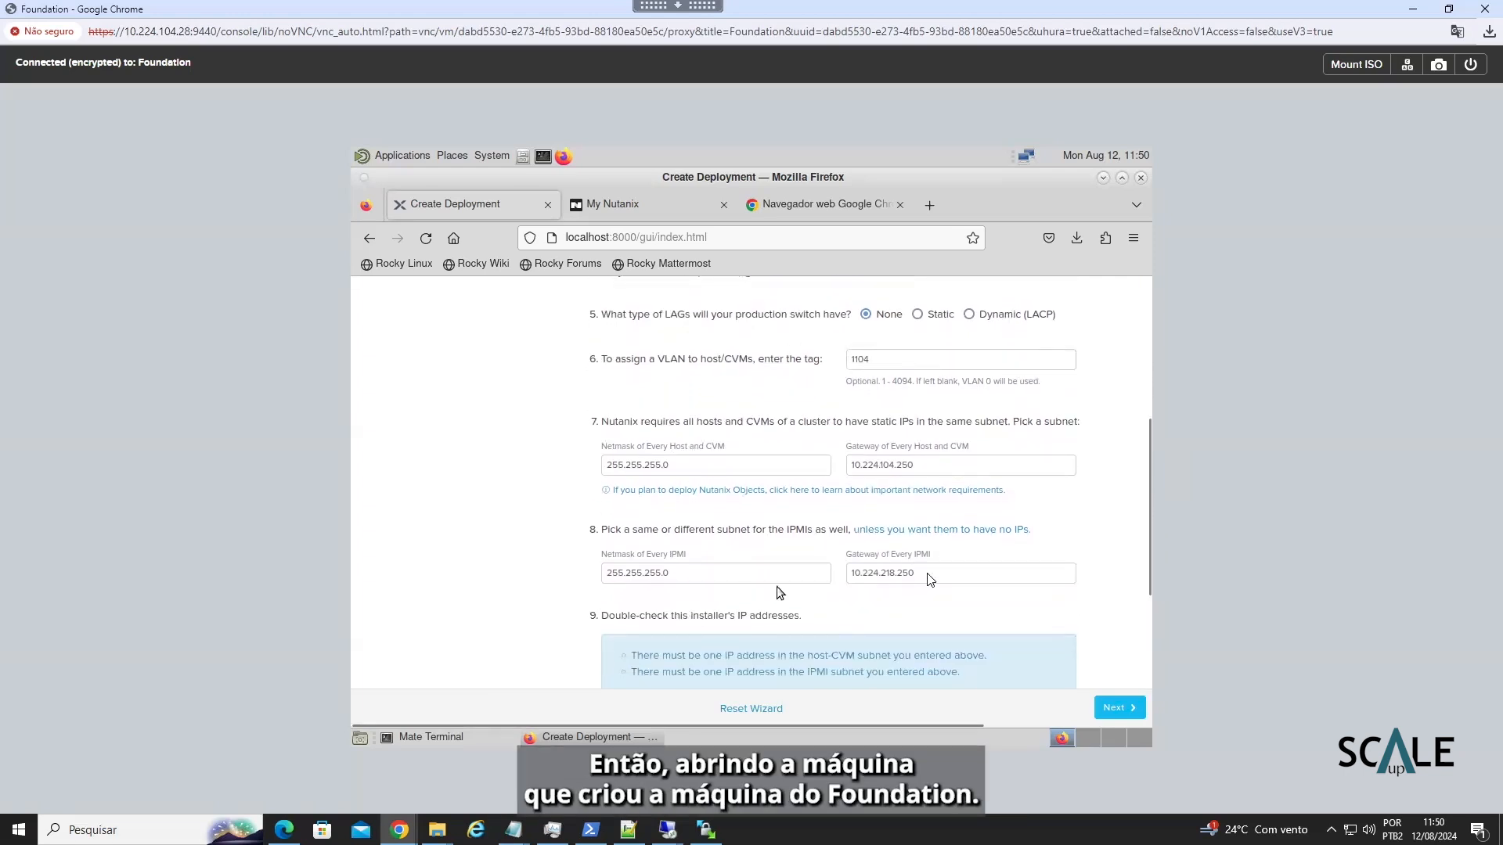
scroll(1146, 523, down, 4)
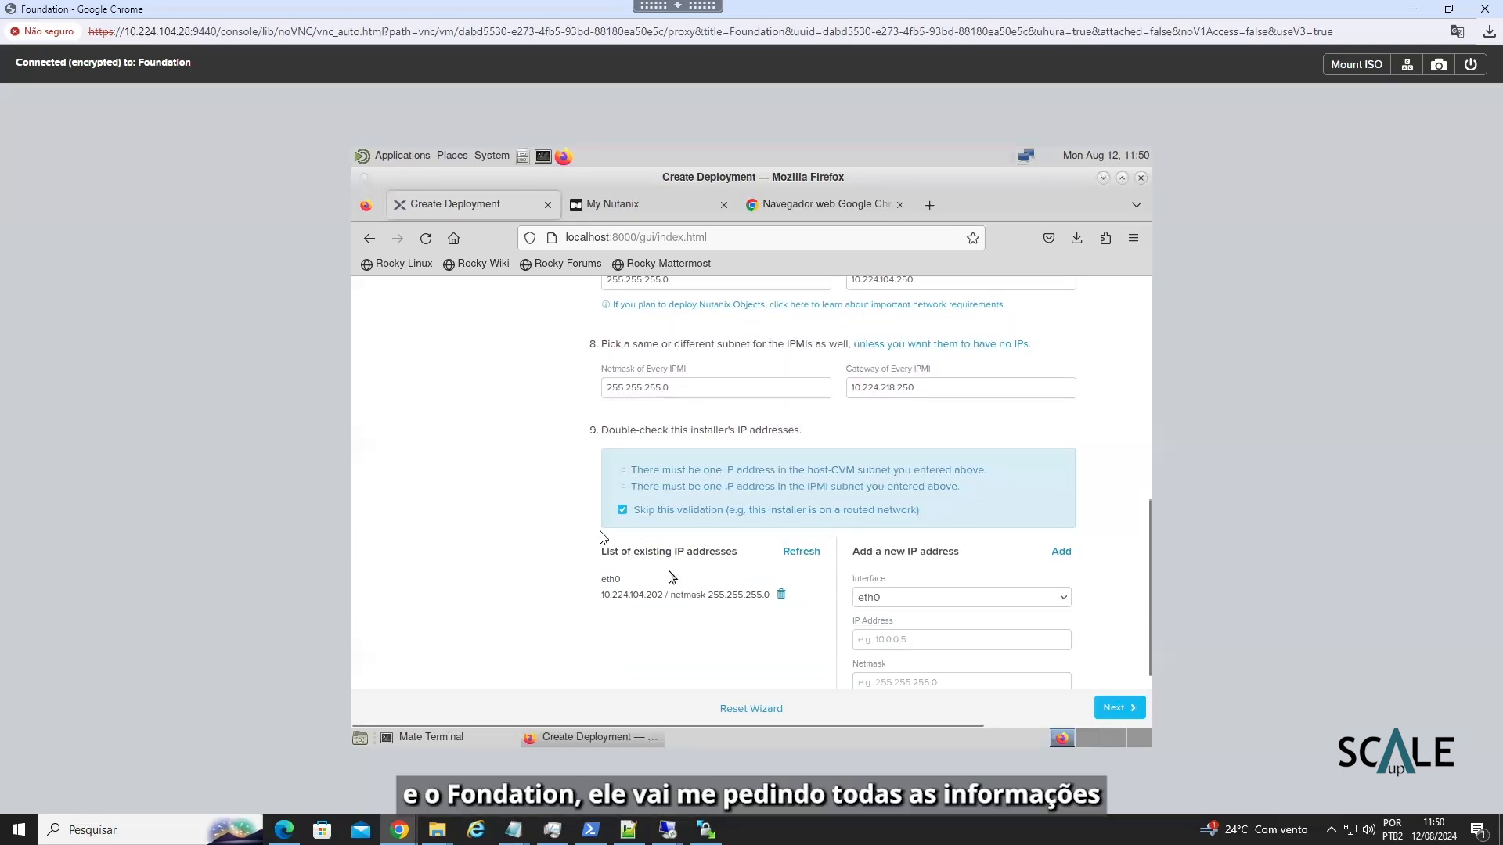
click(1119, 708)
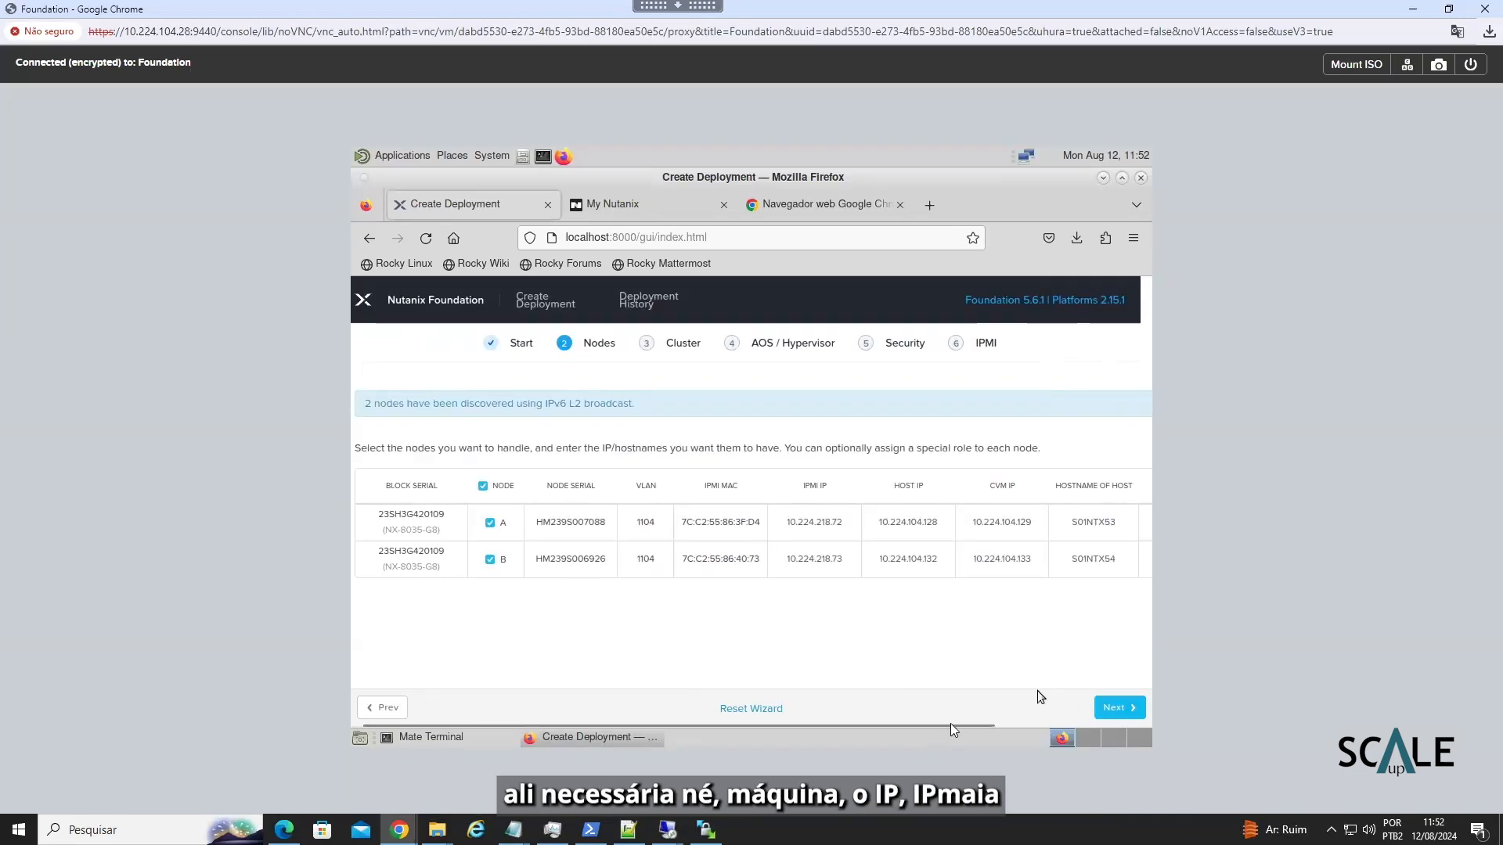
- Check the discovered nodes' addresses and roles, and proceed to the AOS / Hypervisor page with automatic cluster formation skipped
drag(933, 725, 1143, 734)
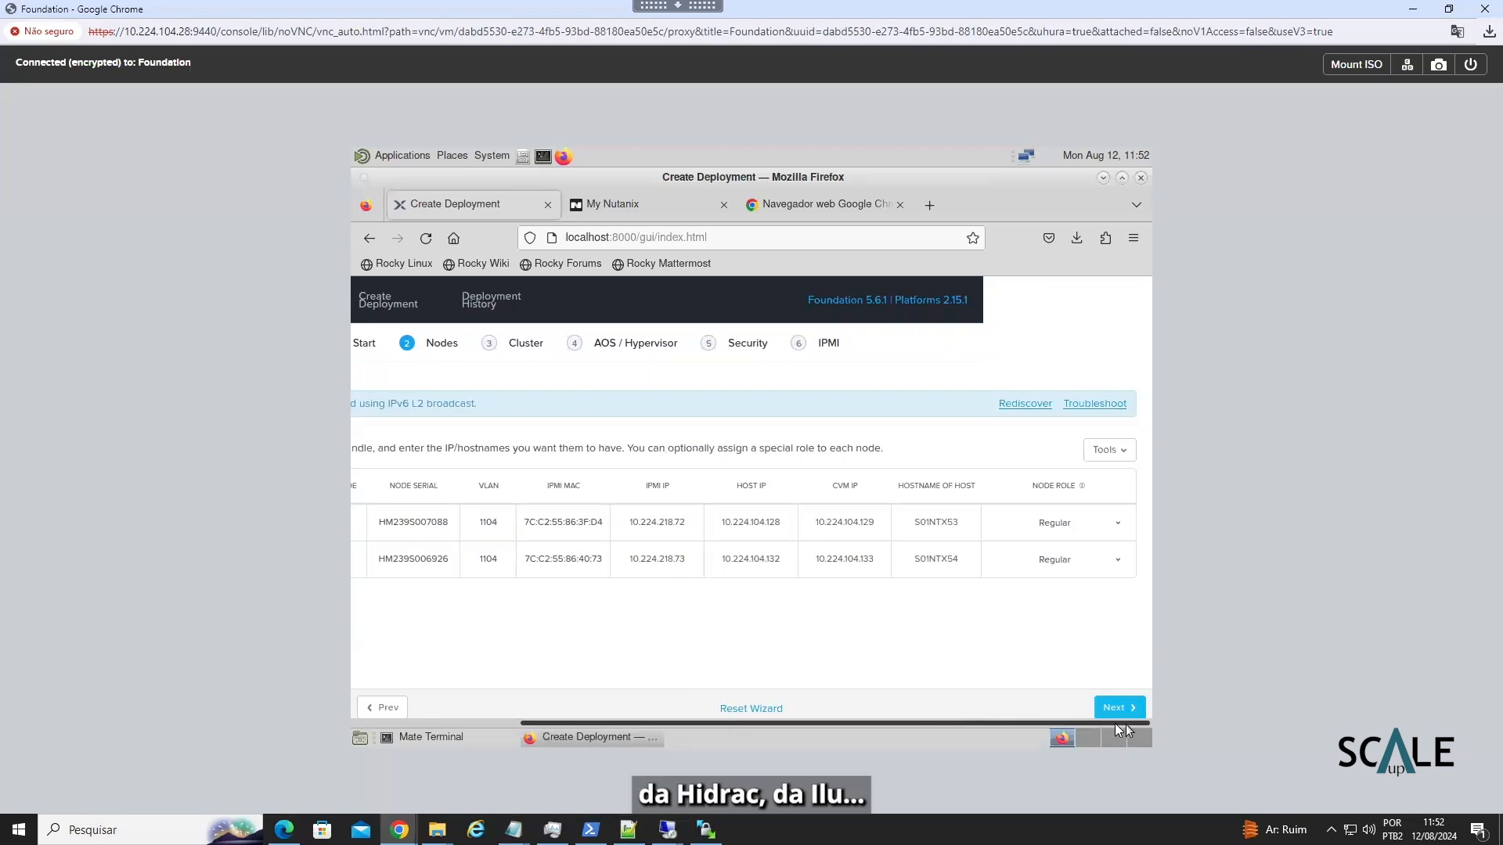
drag(1110, 723, 747, 699)
click(1111, 698)
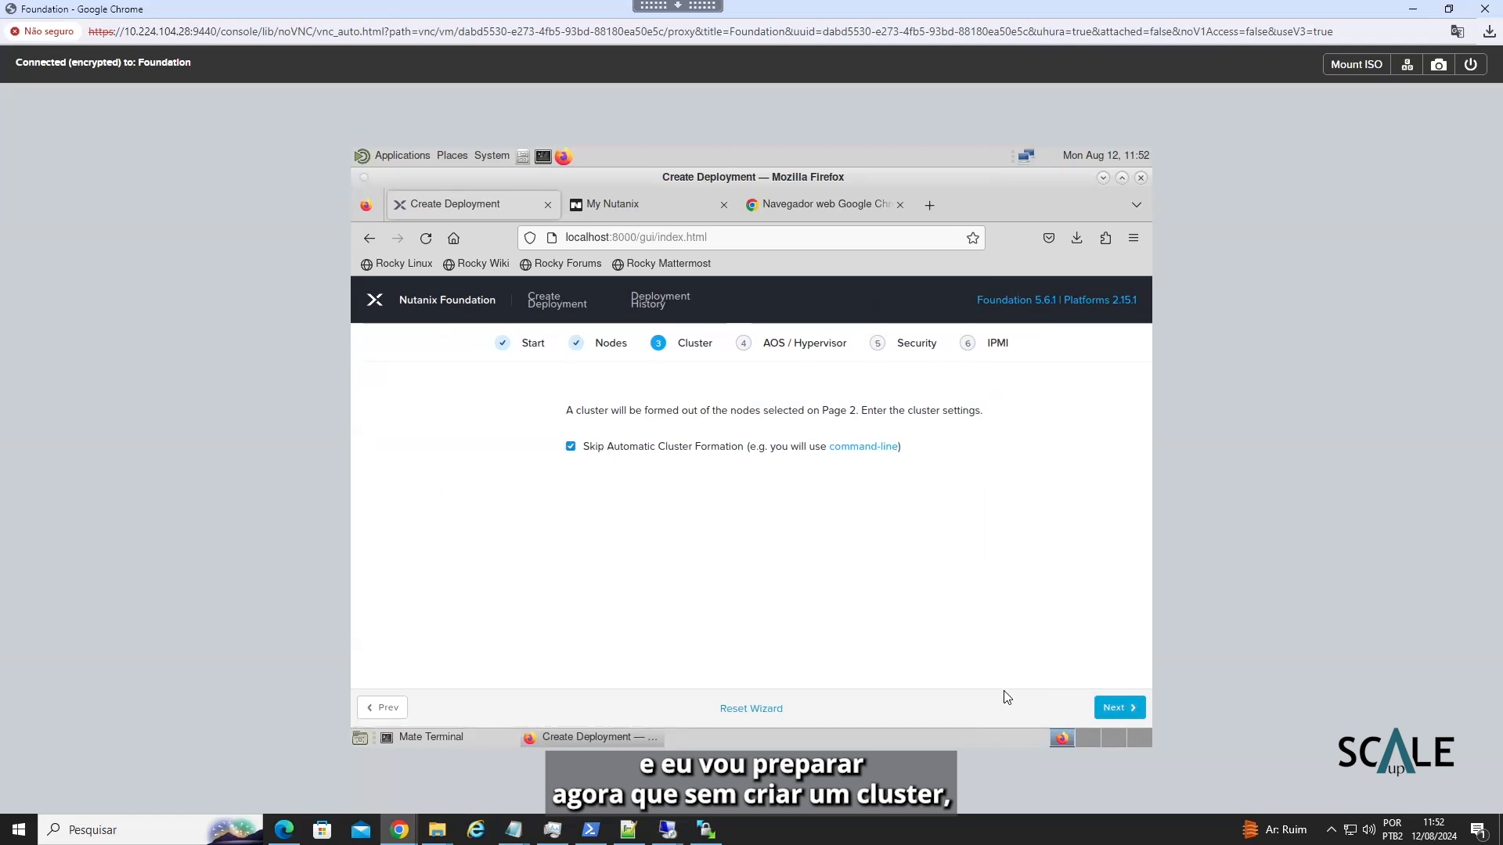
click(1116, 708)
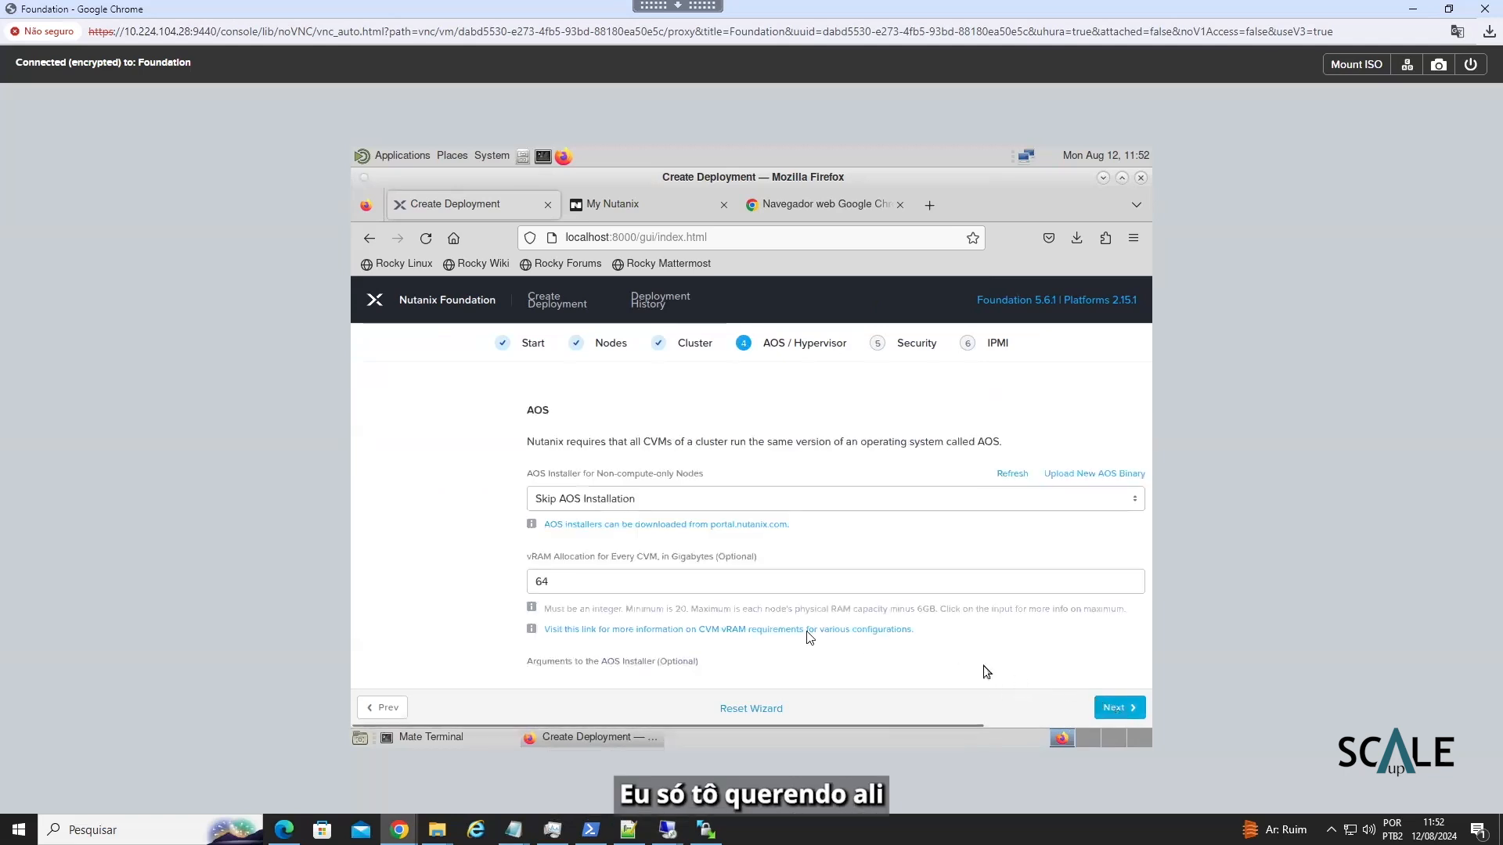
- Select the nutanix_installer_package release fraser-6.5.5.7-stable as AOS installer and set the vRAM allocation for every CVM to 32 GB
click(625, 503)
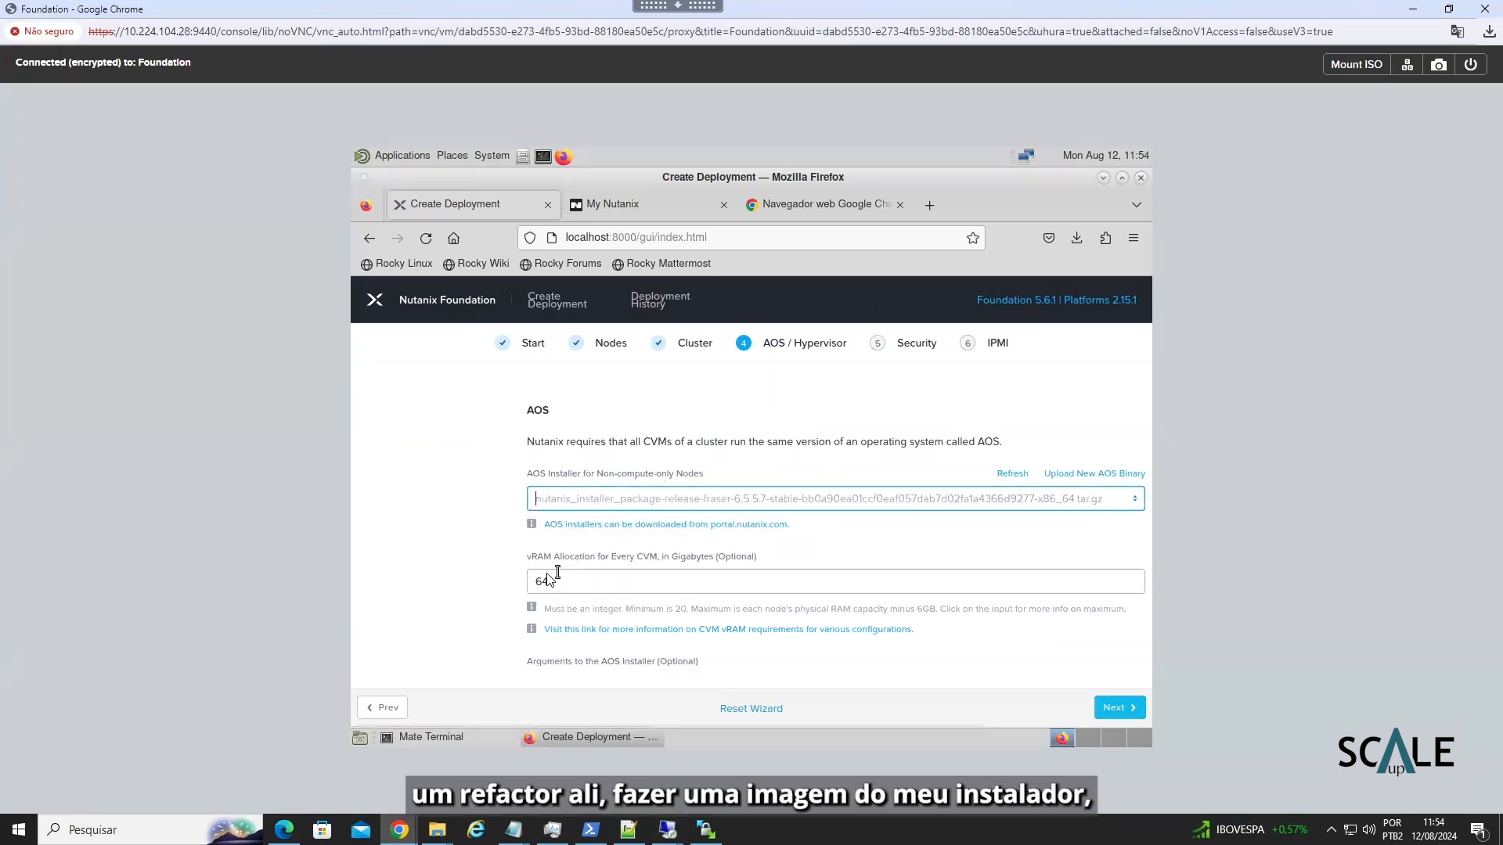
click(558, 577)
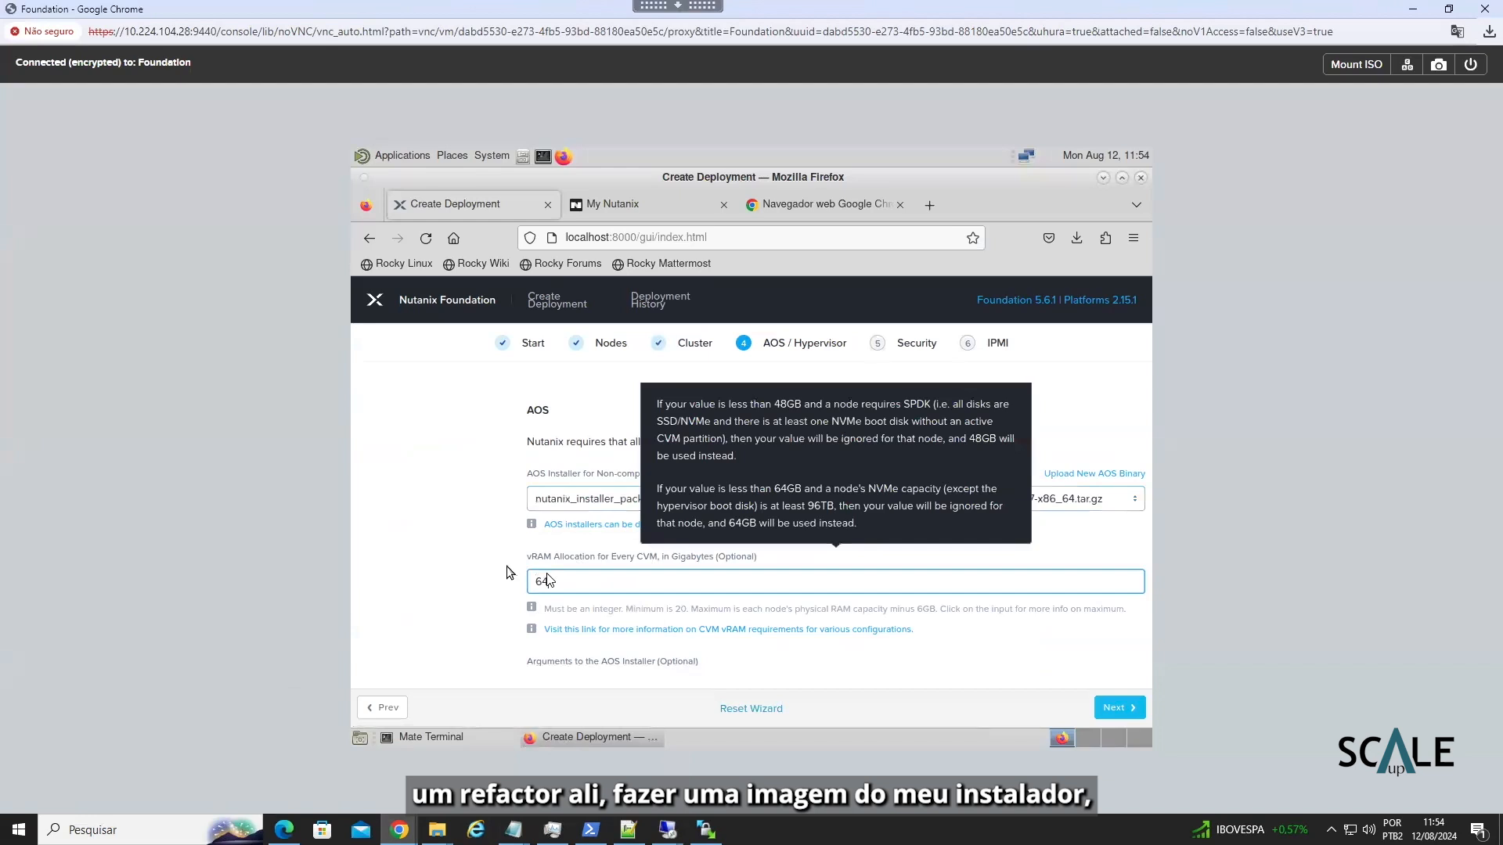
key(BackSpace)
key(BackSpace)
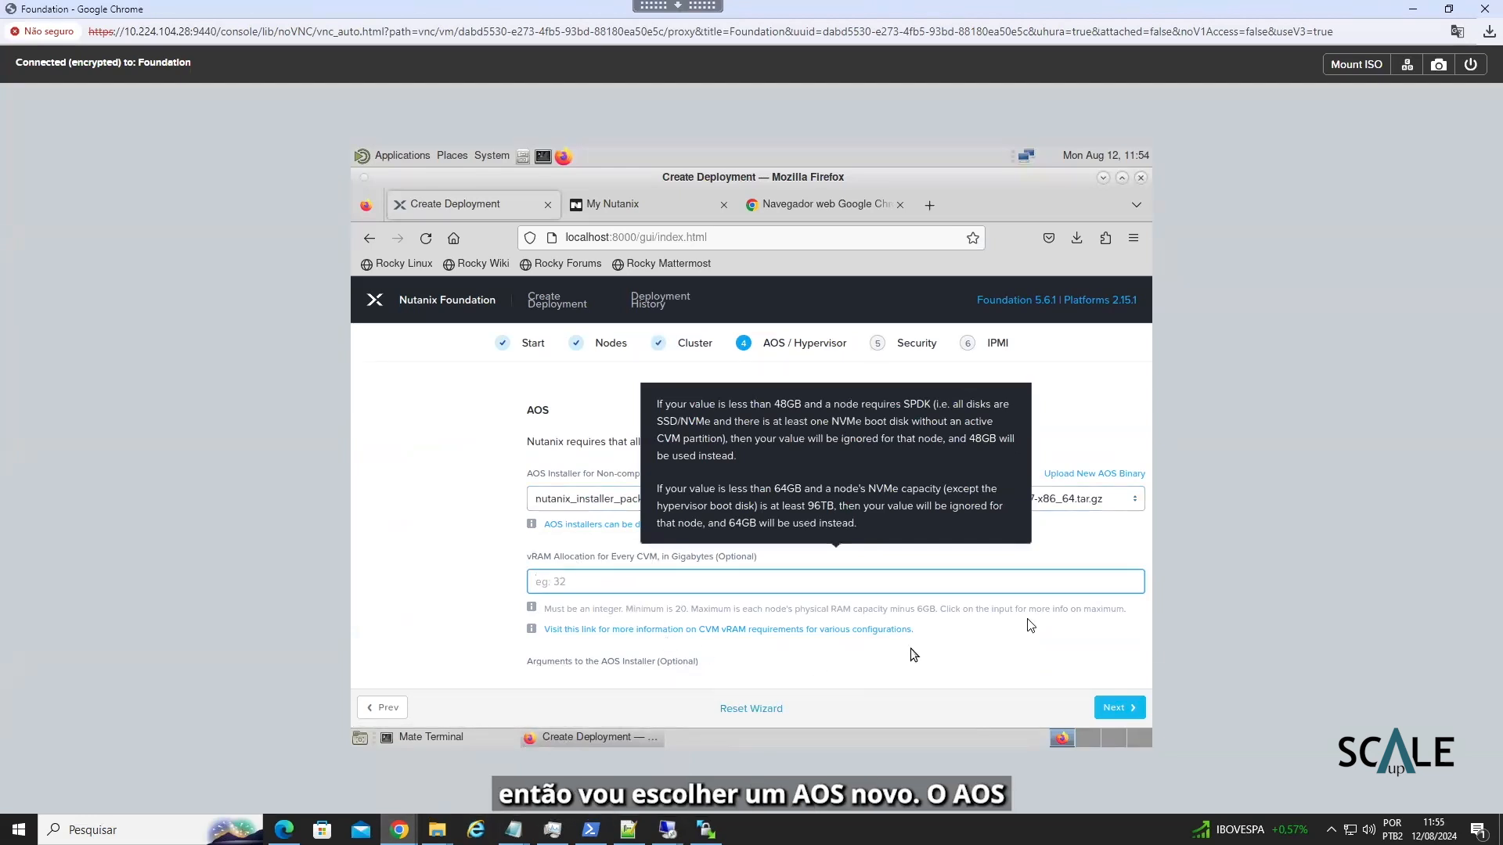
click(541, 583)
text(32)
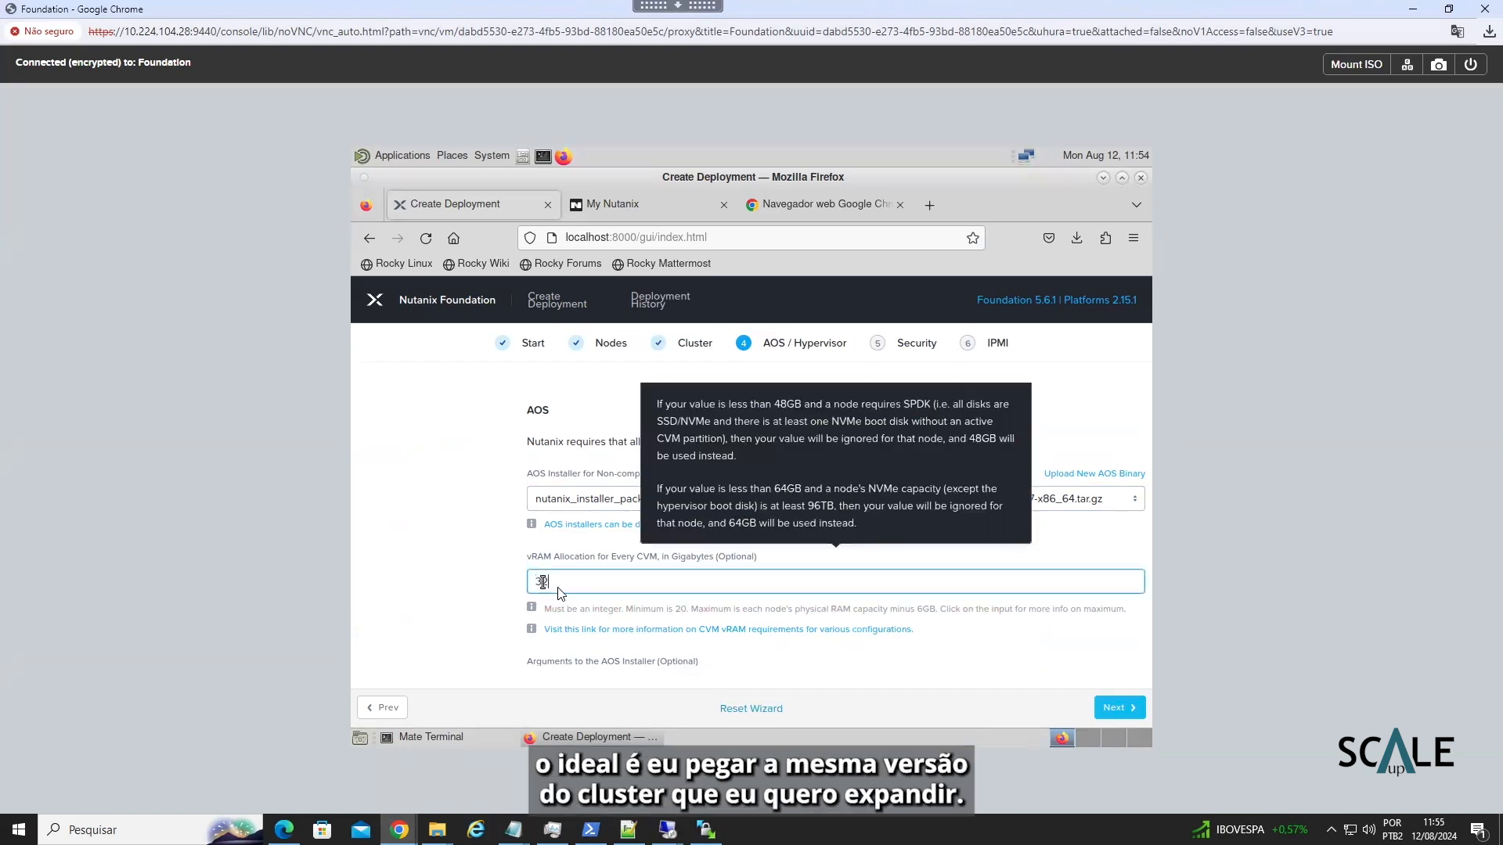
click(1092, 374)
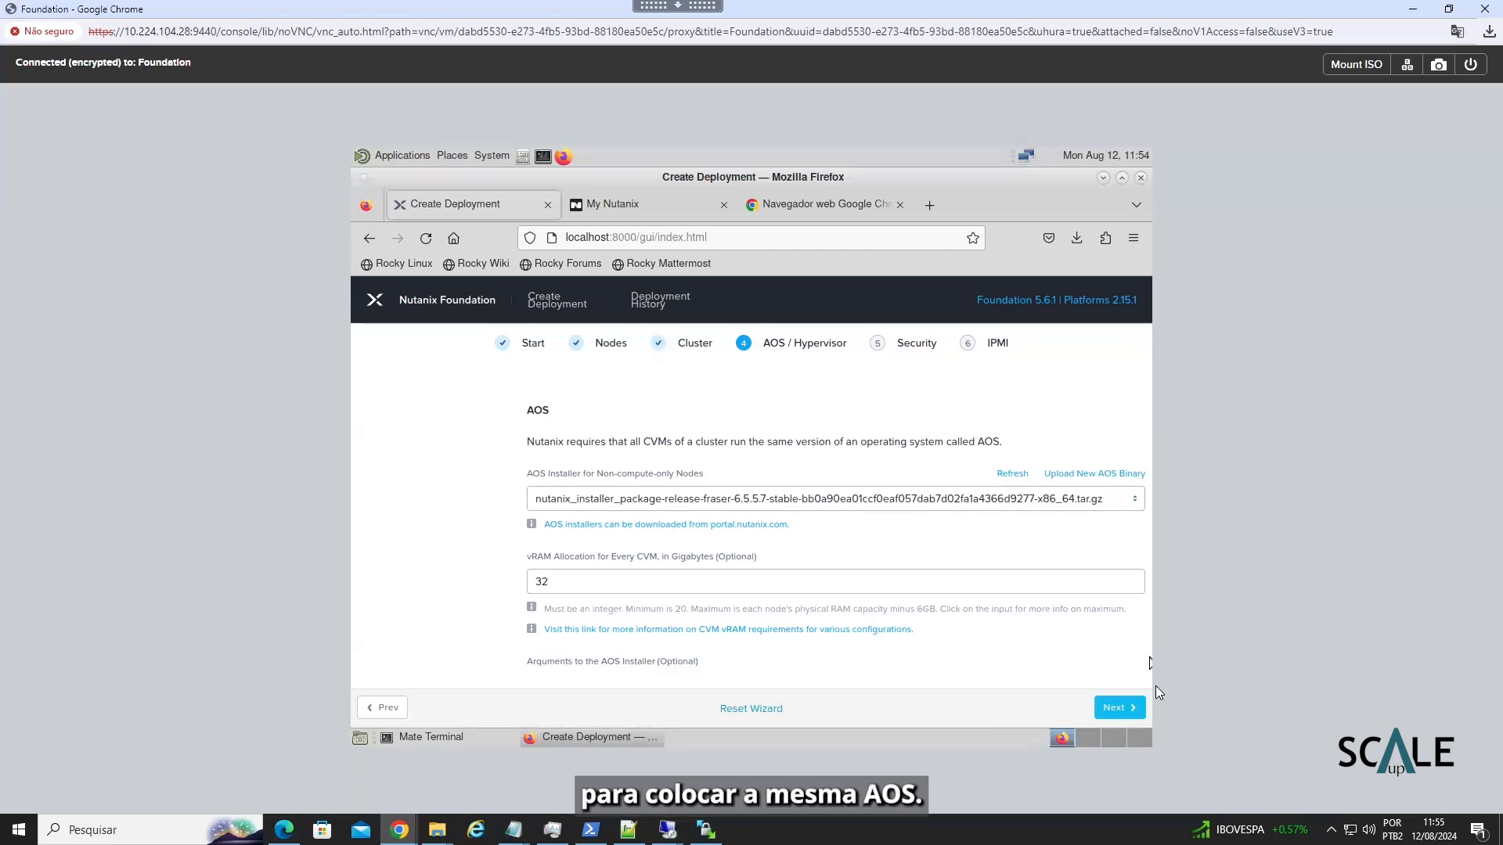
- Set the hypervisor type of every node to AHV and use the AHV installer bundled inside the selected AOS
scroll(986, 626, down, 3)
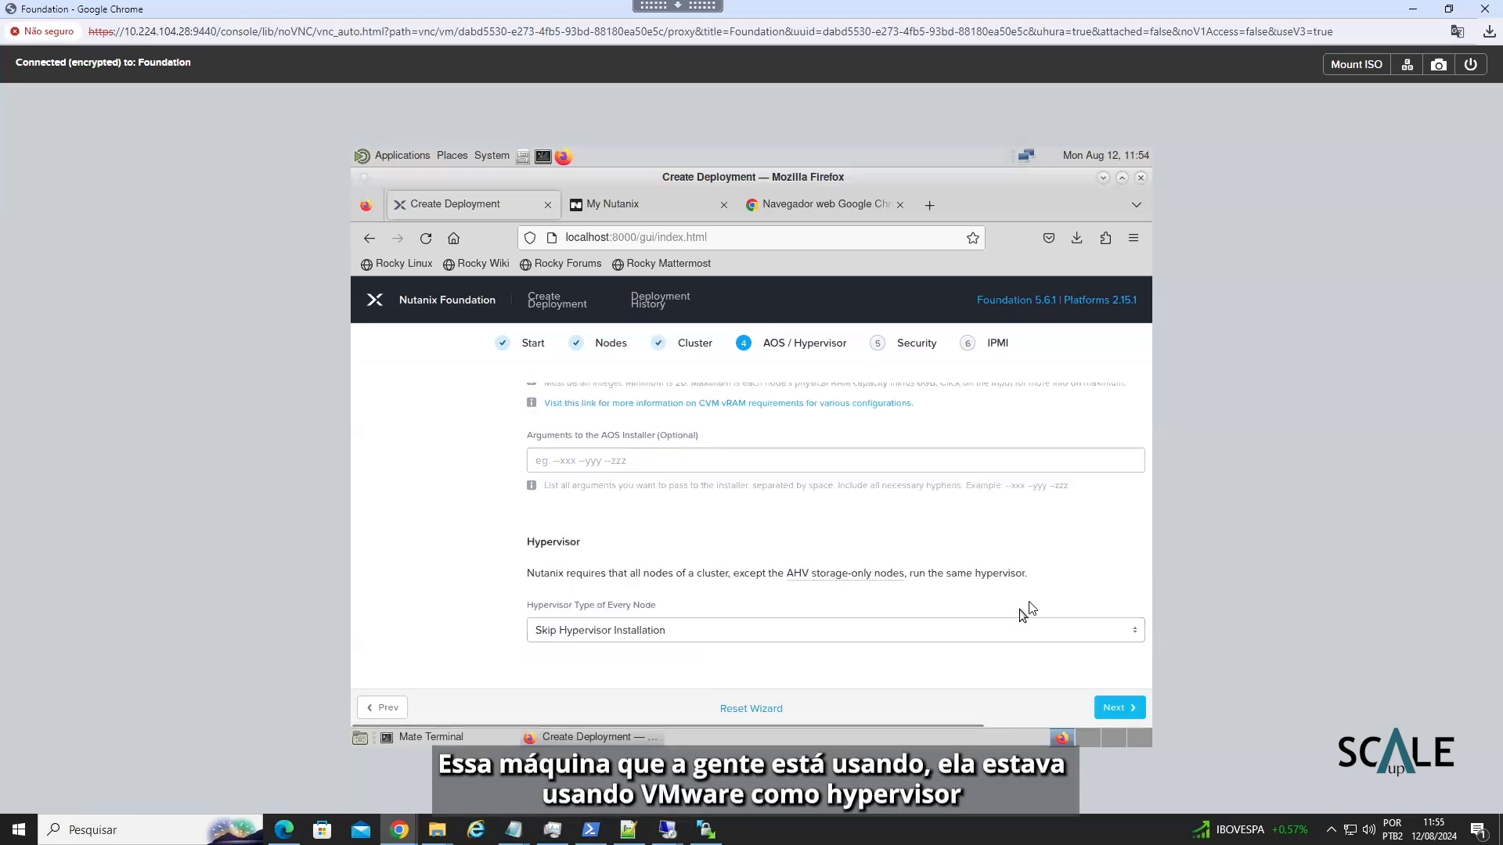
scroll(1012, 548, up, 3)
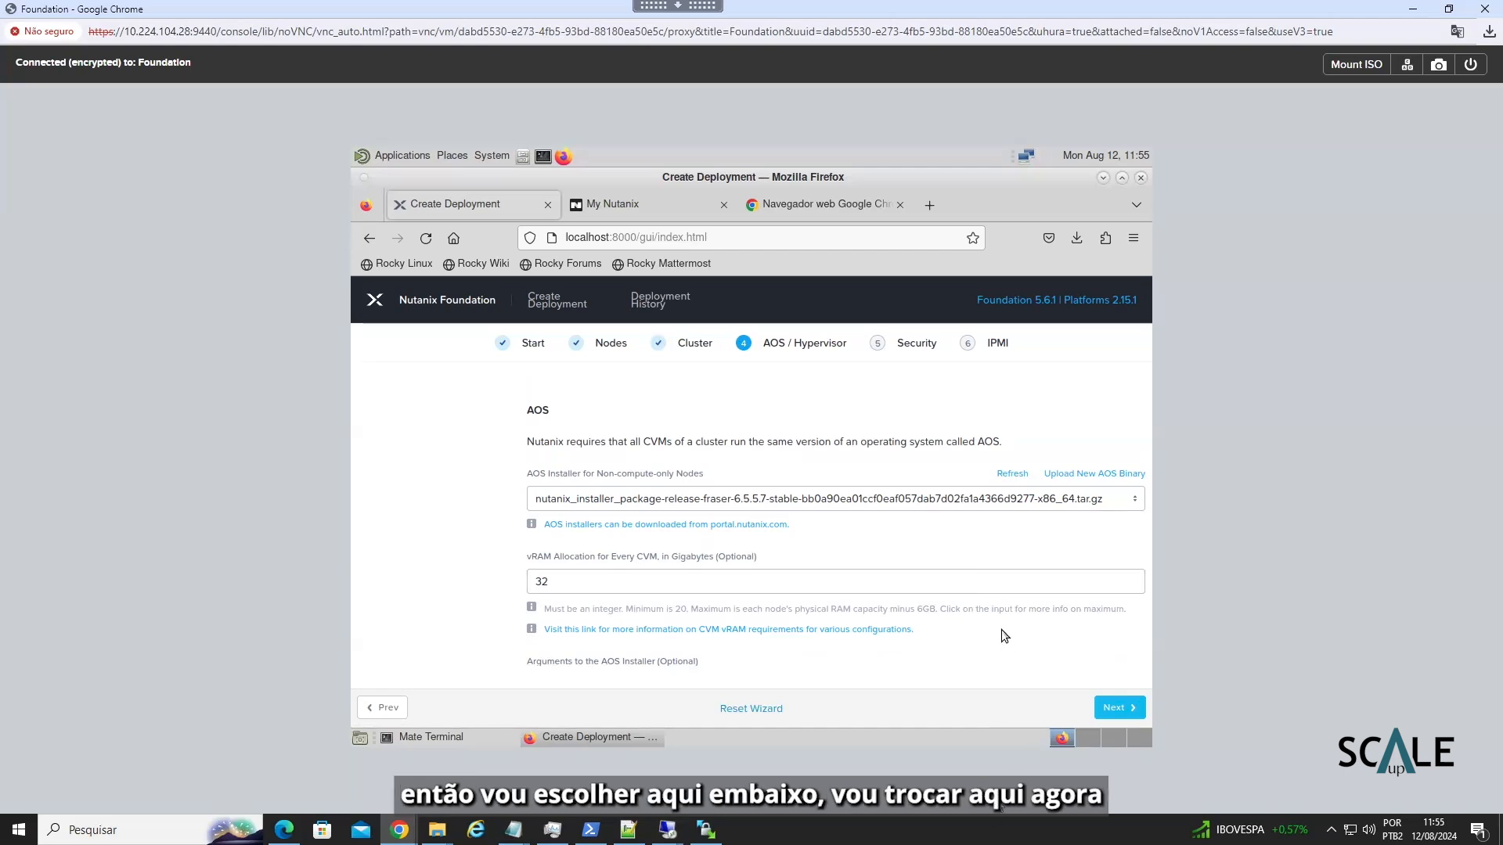
scroll(998, 658, down, 3)
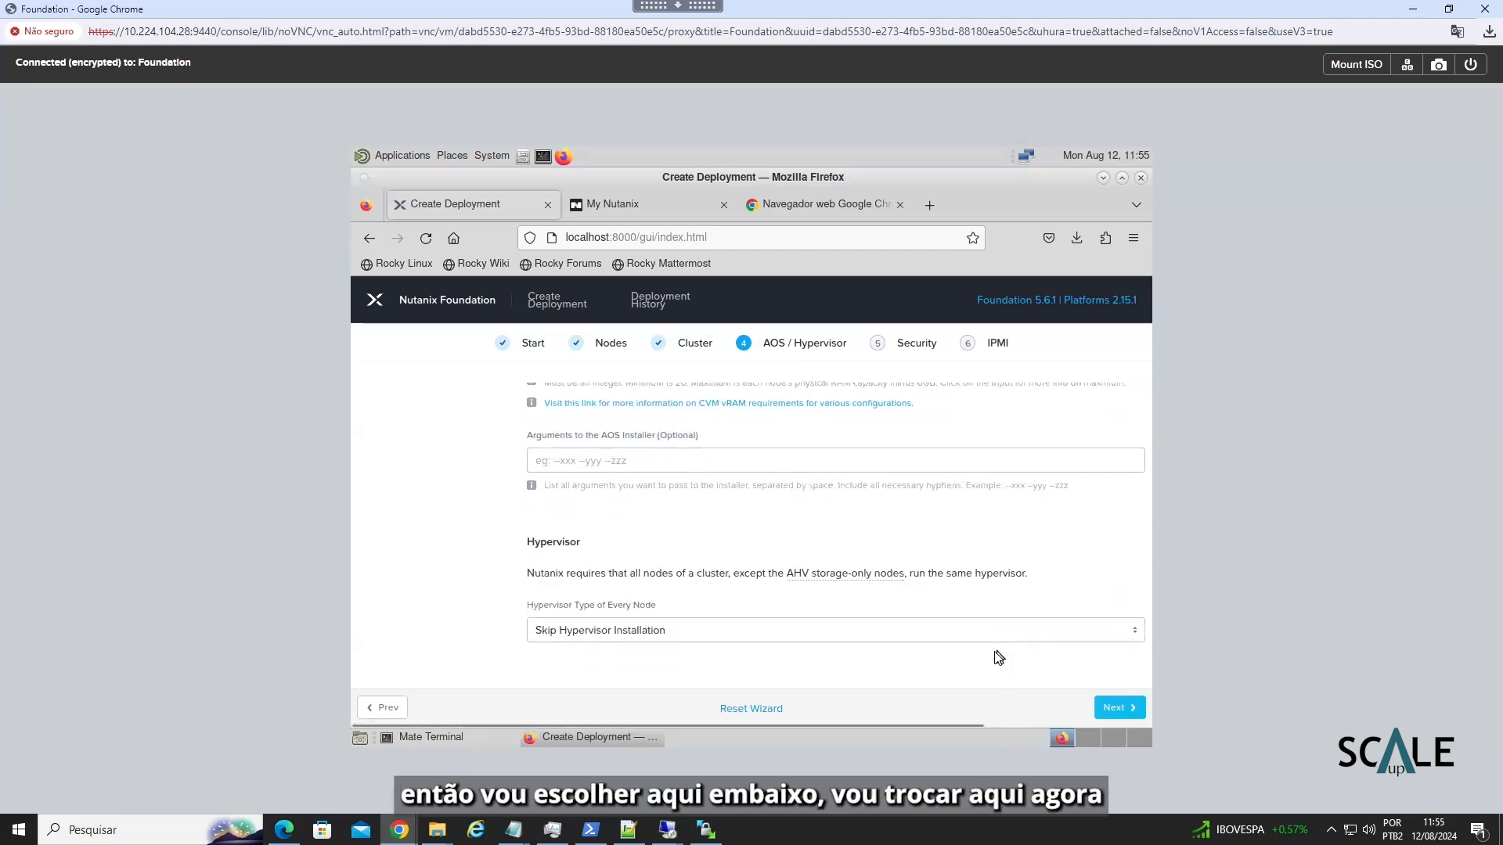
click(802, 633)
click(547, 552)
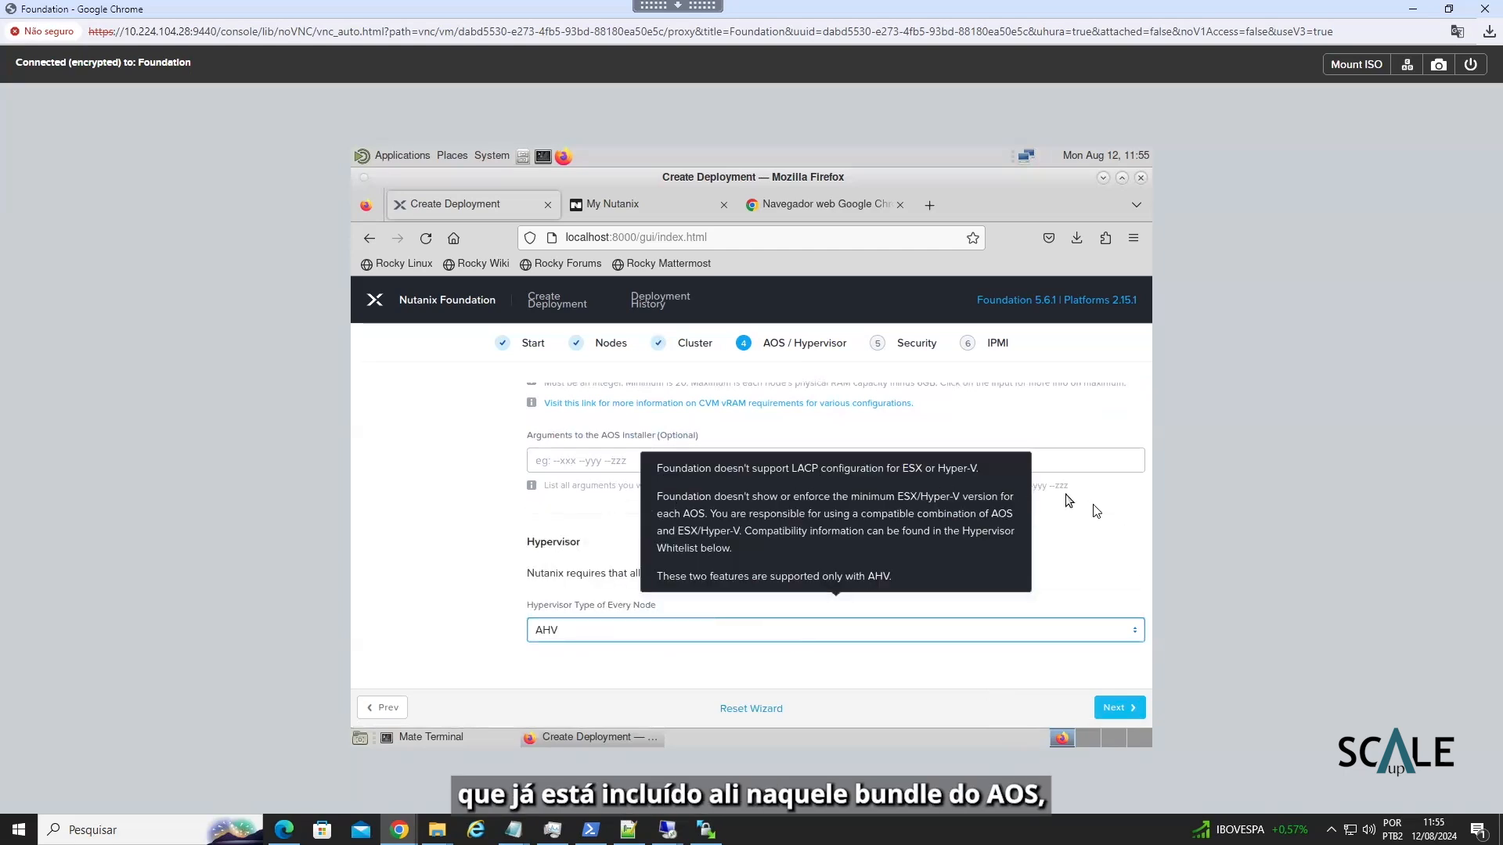
click(1102, 528)
scroll(1093, 564, down, 3)
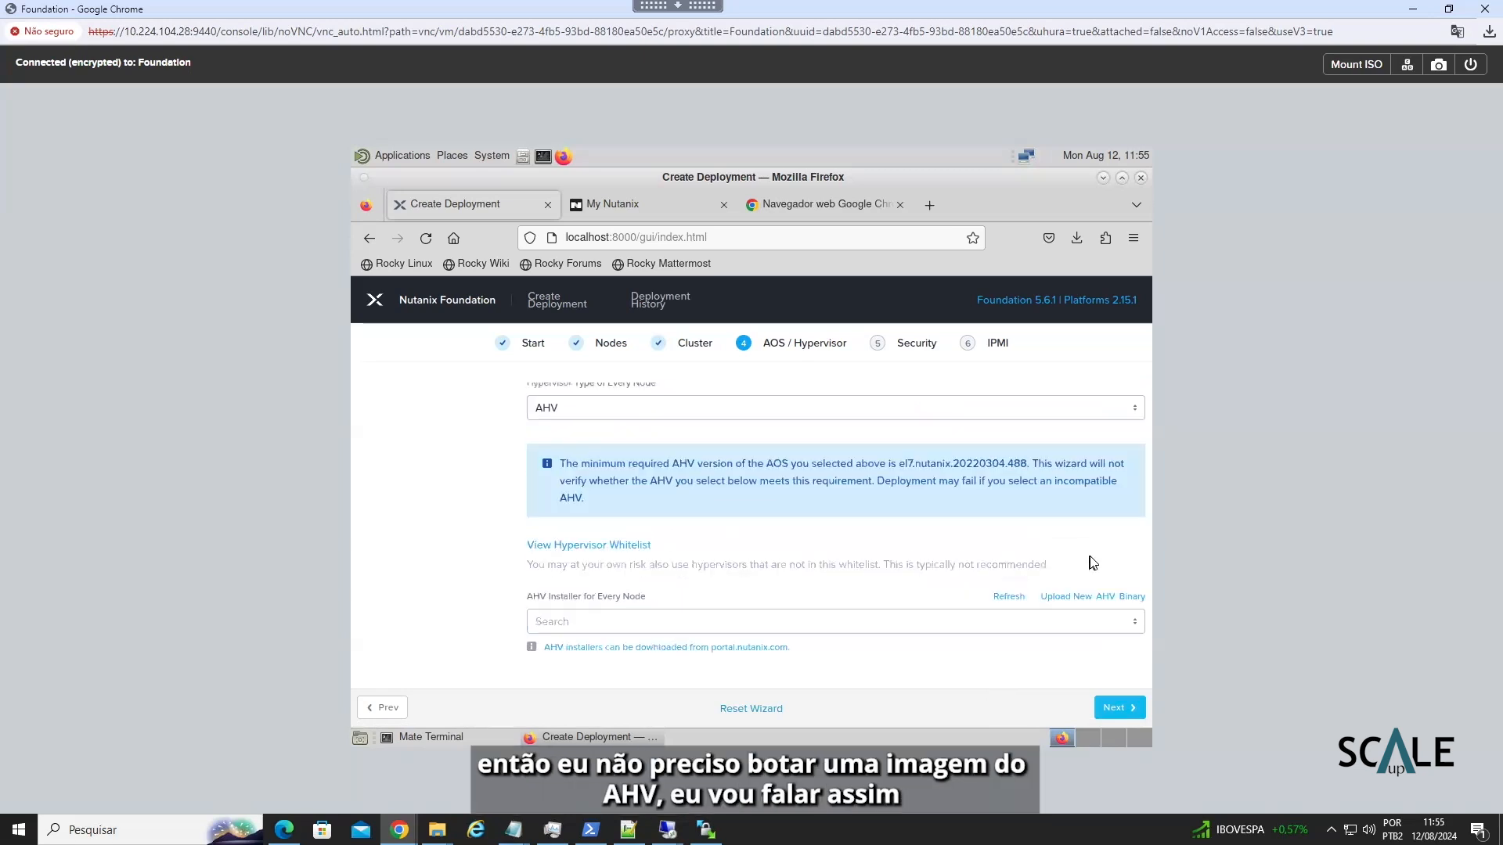
click(652, 614)
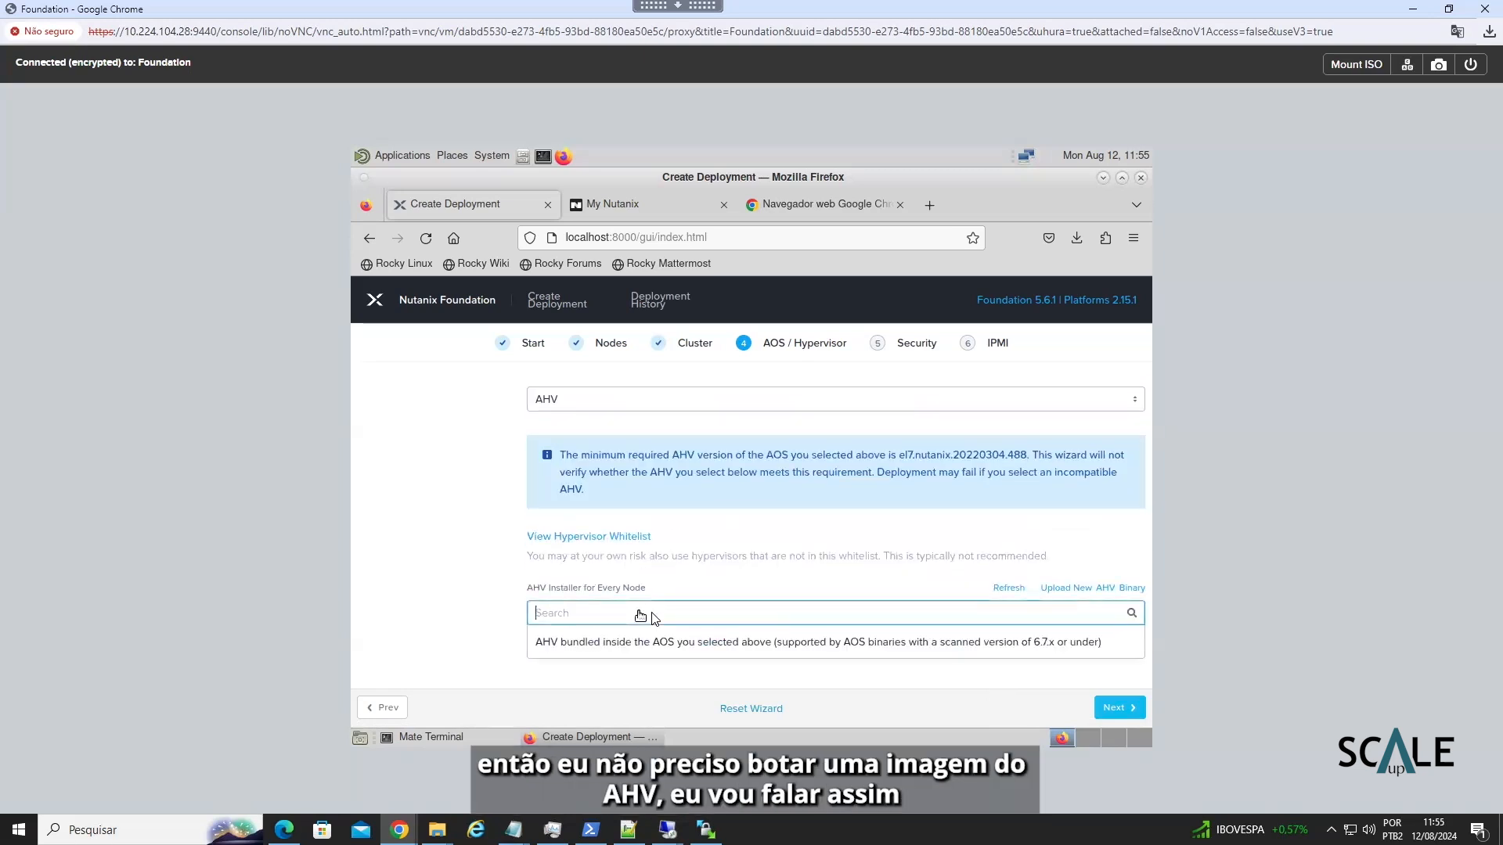
click(690, 642)
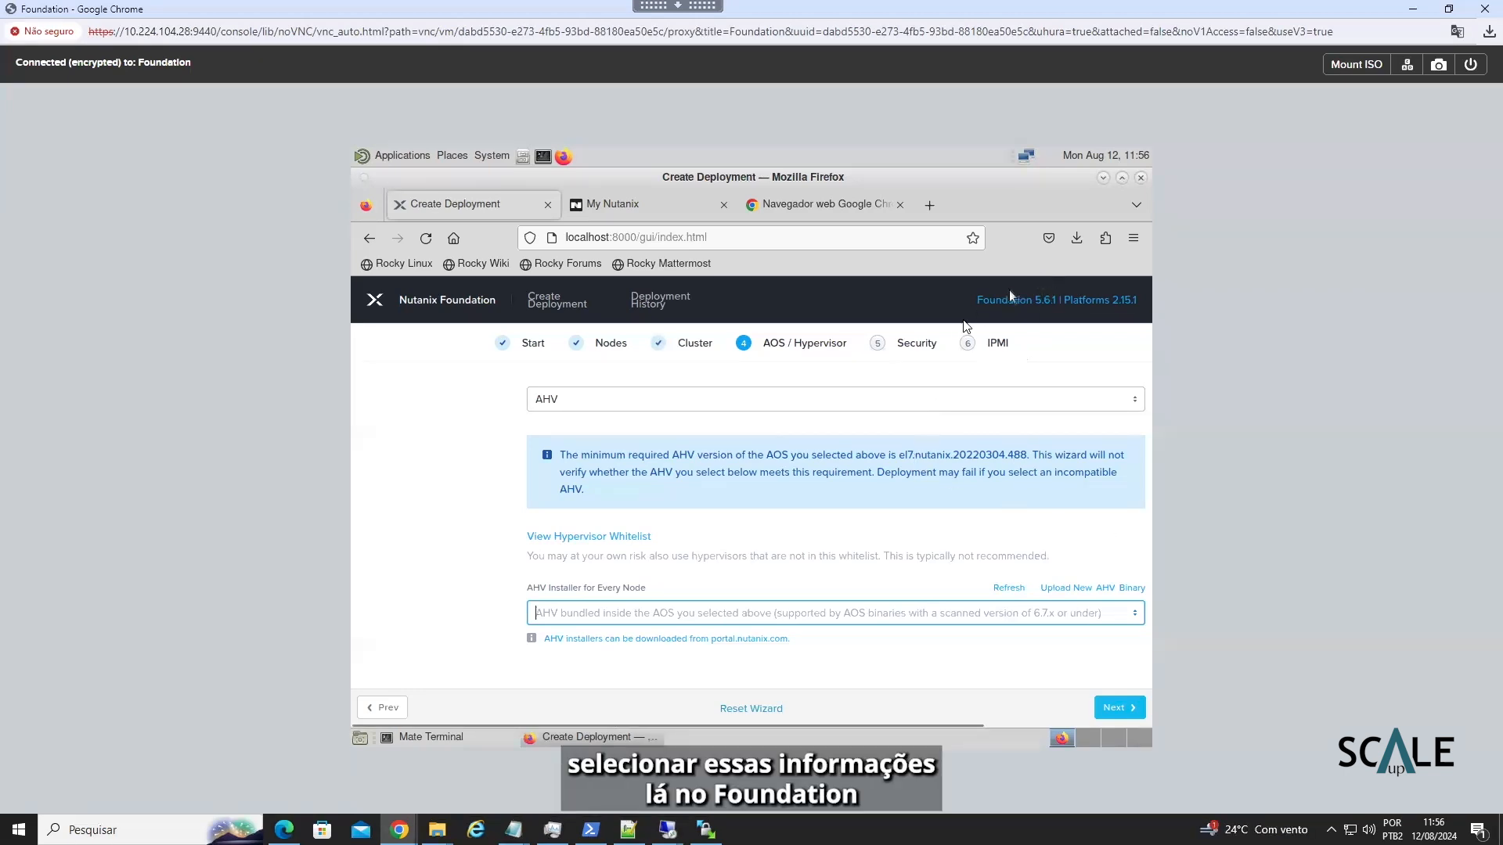
- Proceed through the Security and IPMI pages and start the installation, confirming that the installer won't sleep
click(1121, 708)
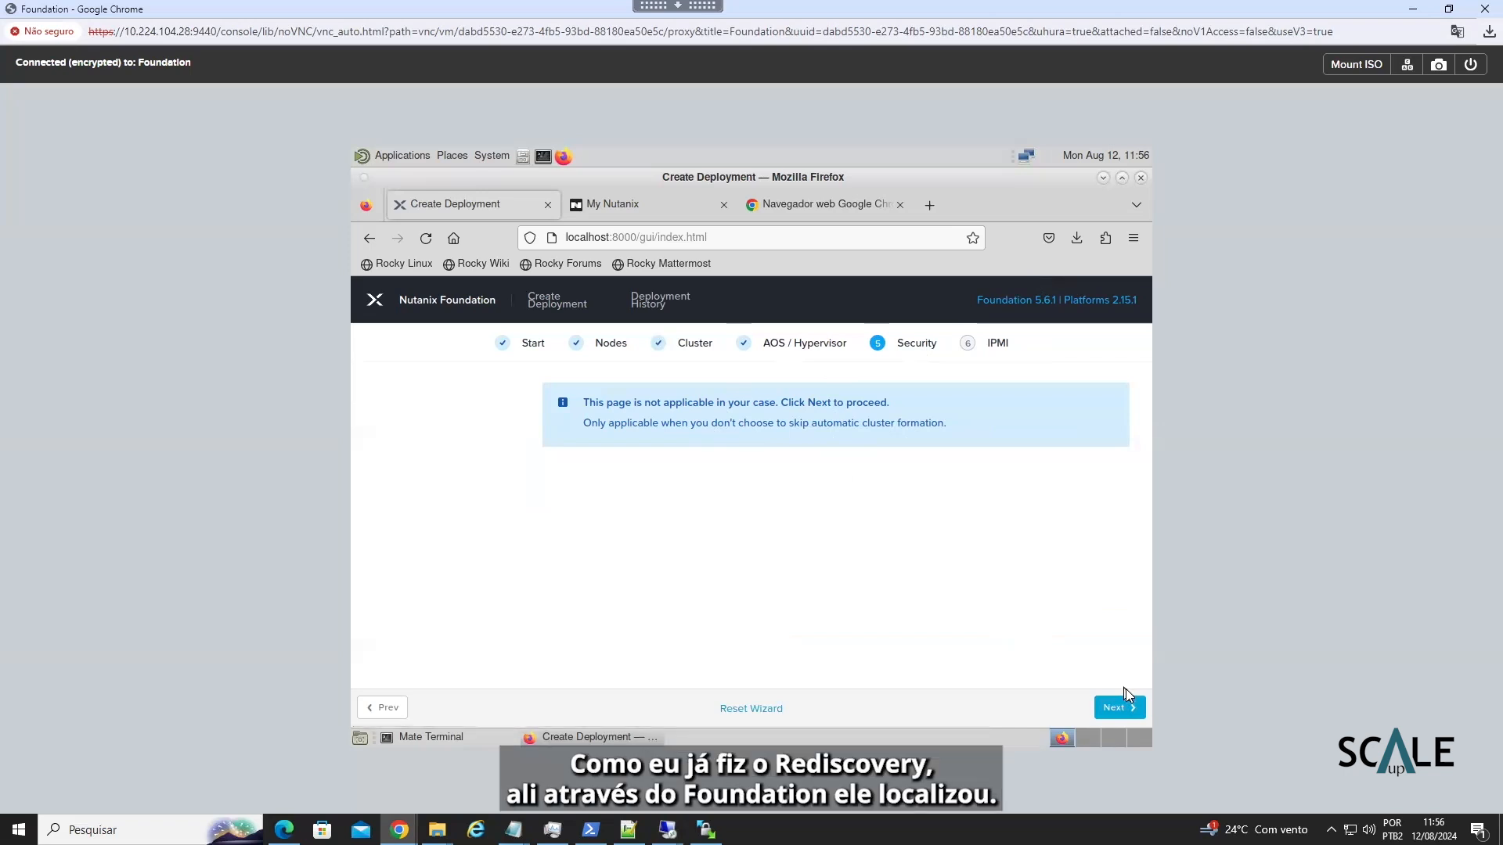
click(1112, 708)
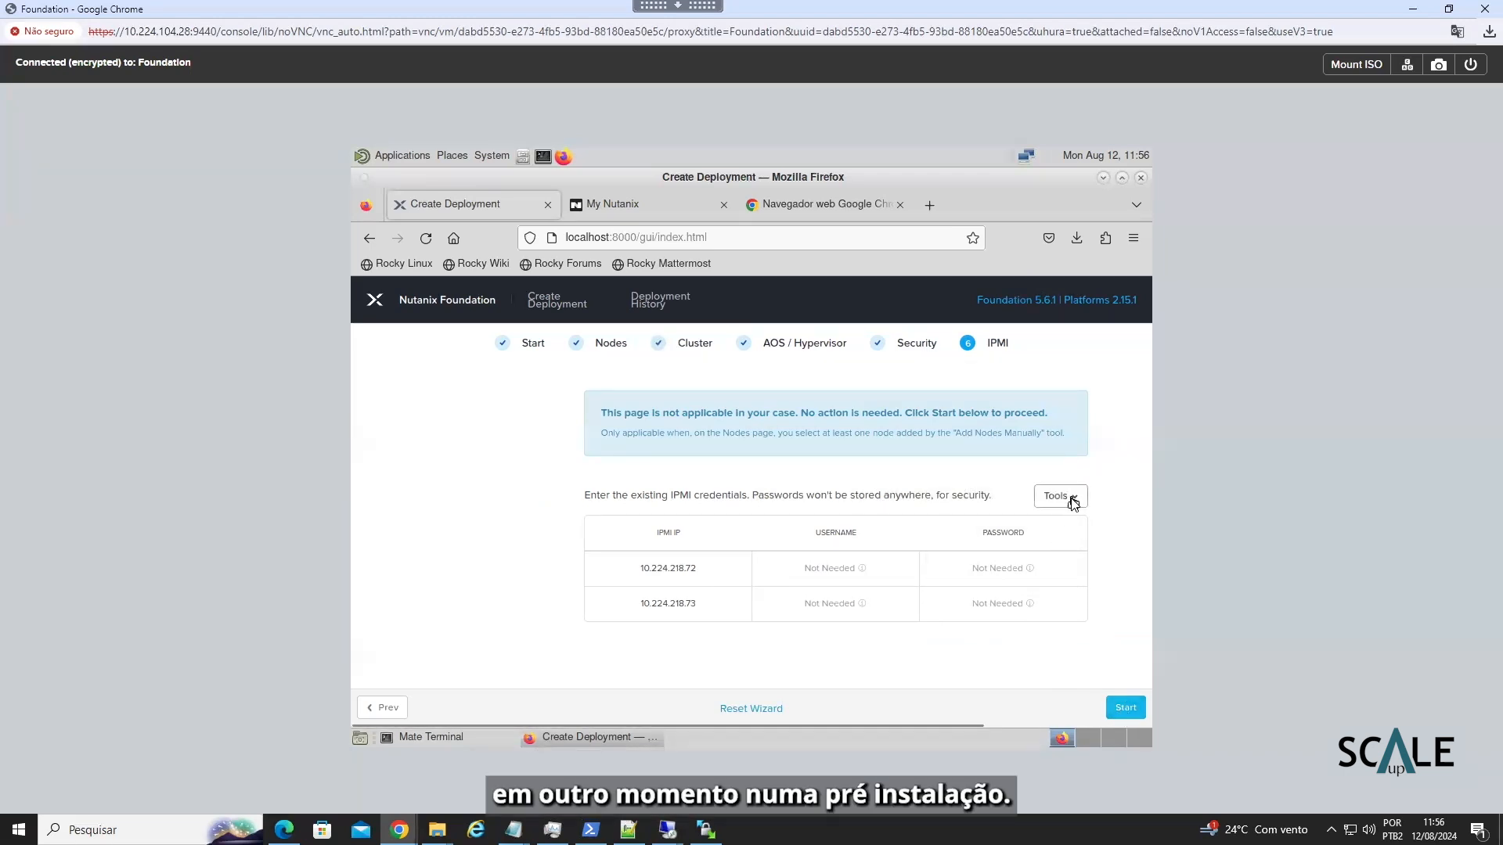
click(1121, 708)
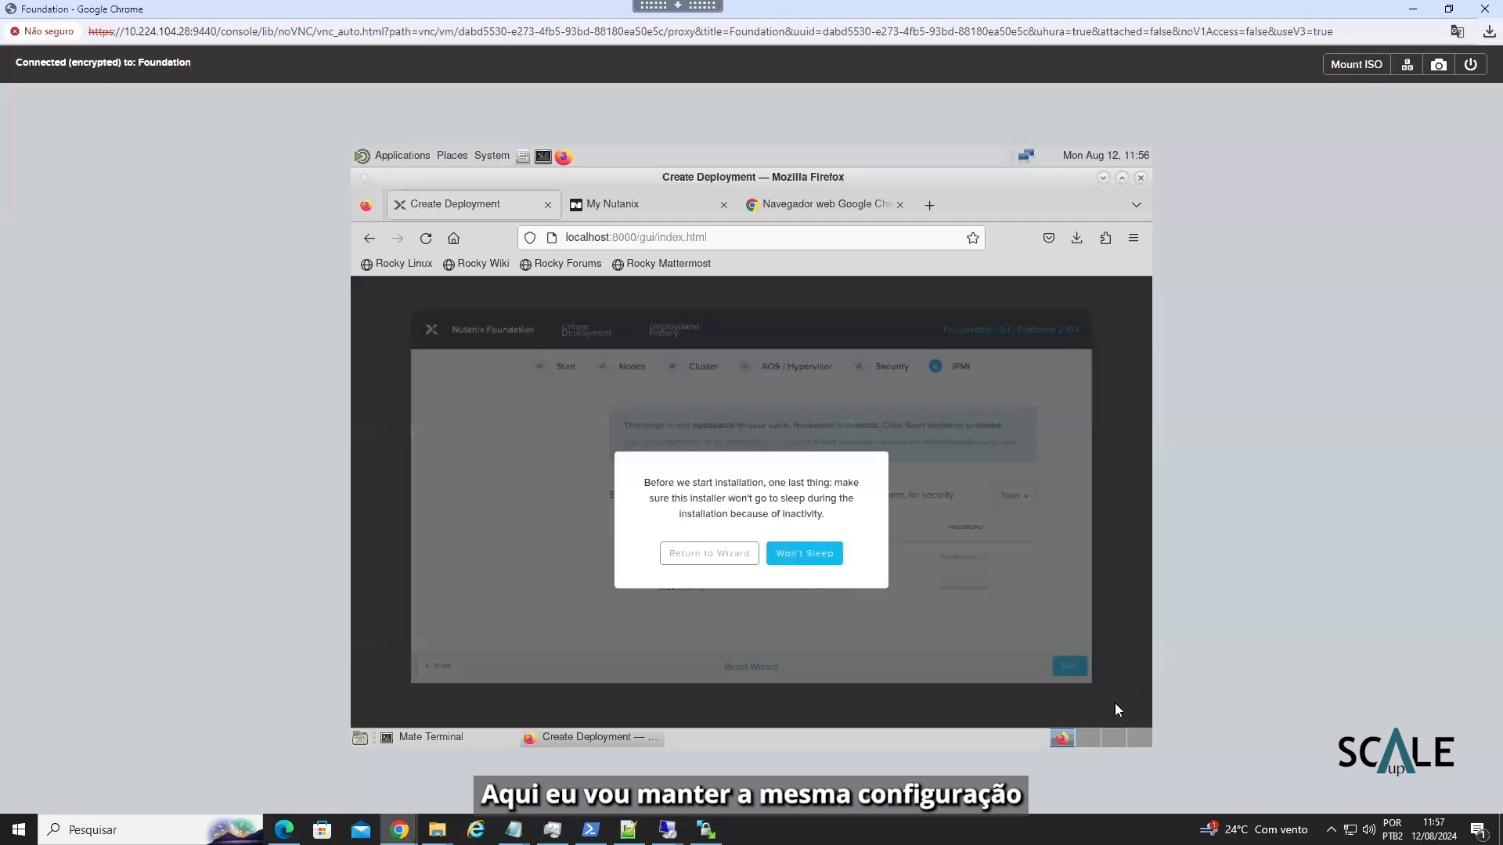
click(800, 553)
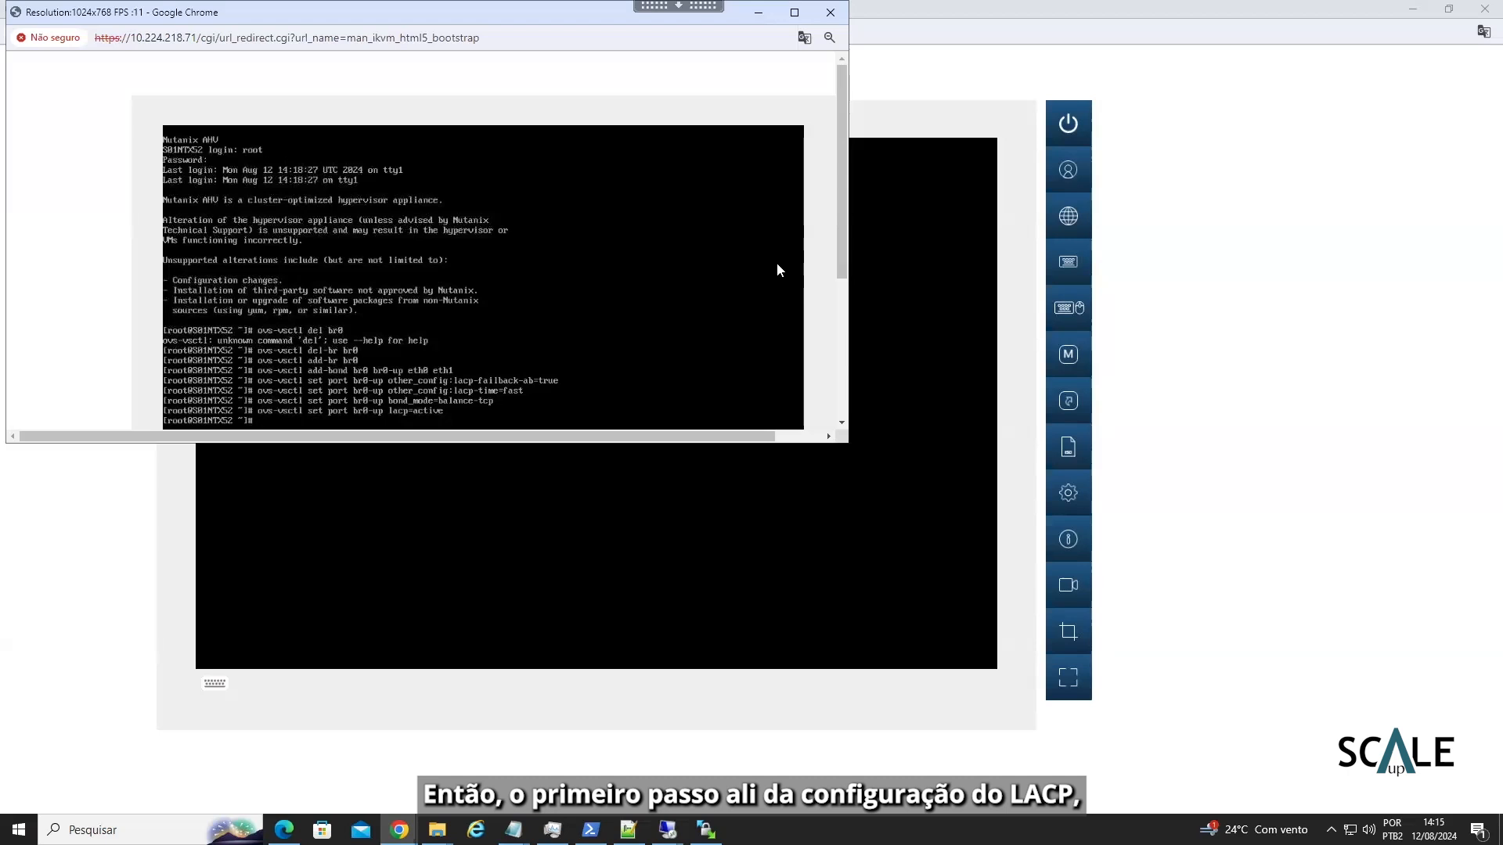
- In the S01NTX51 host console, display the bond status with ovs-appctl bond/show and page through the LLDP neighbours with lldpctl |more
key(alt+Tab)
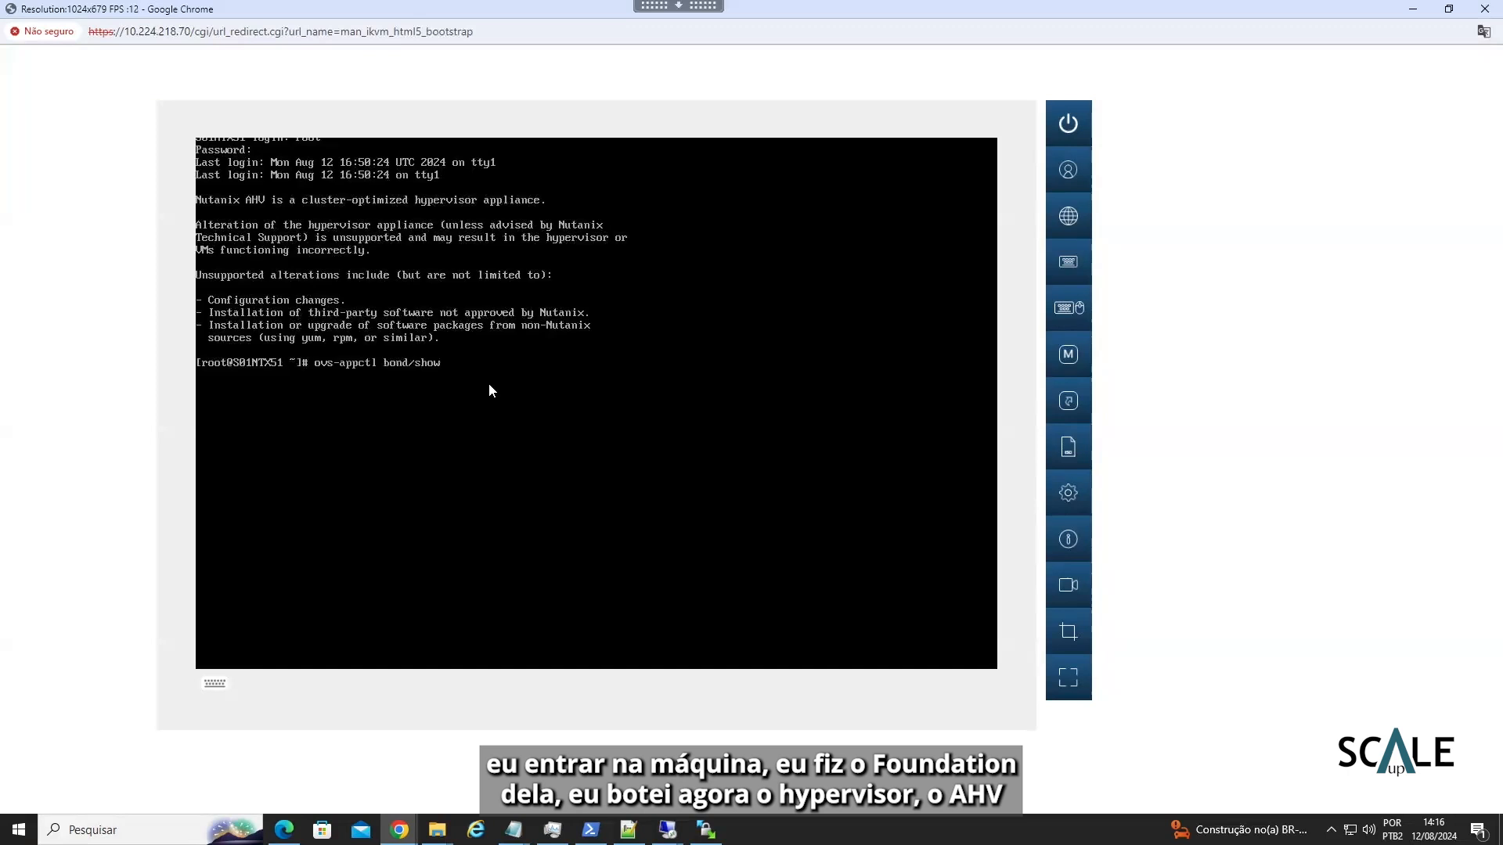
key(Return)
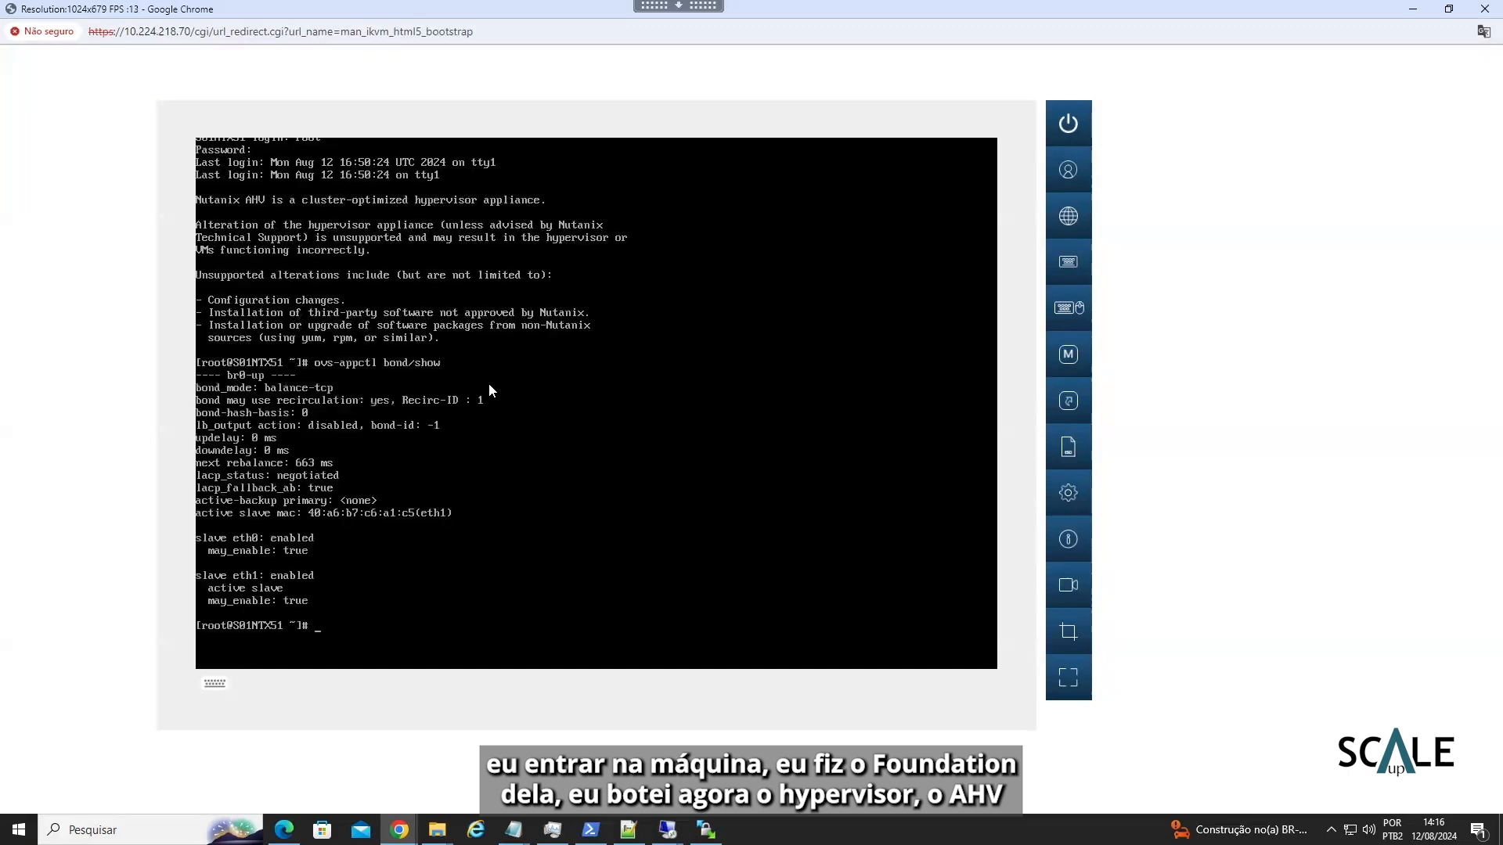
text(reboot)
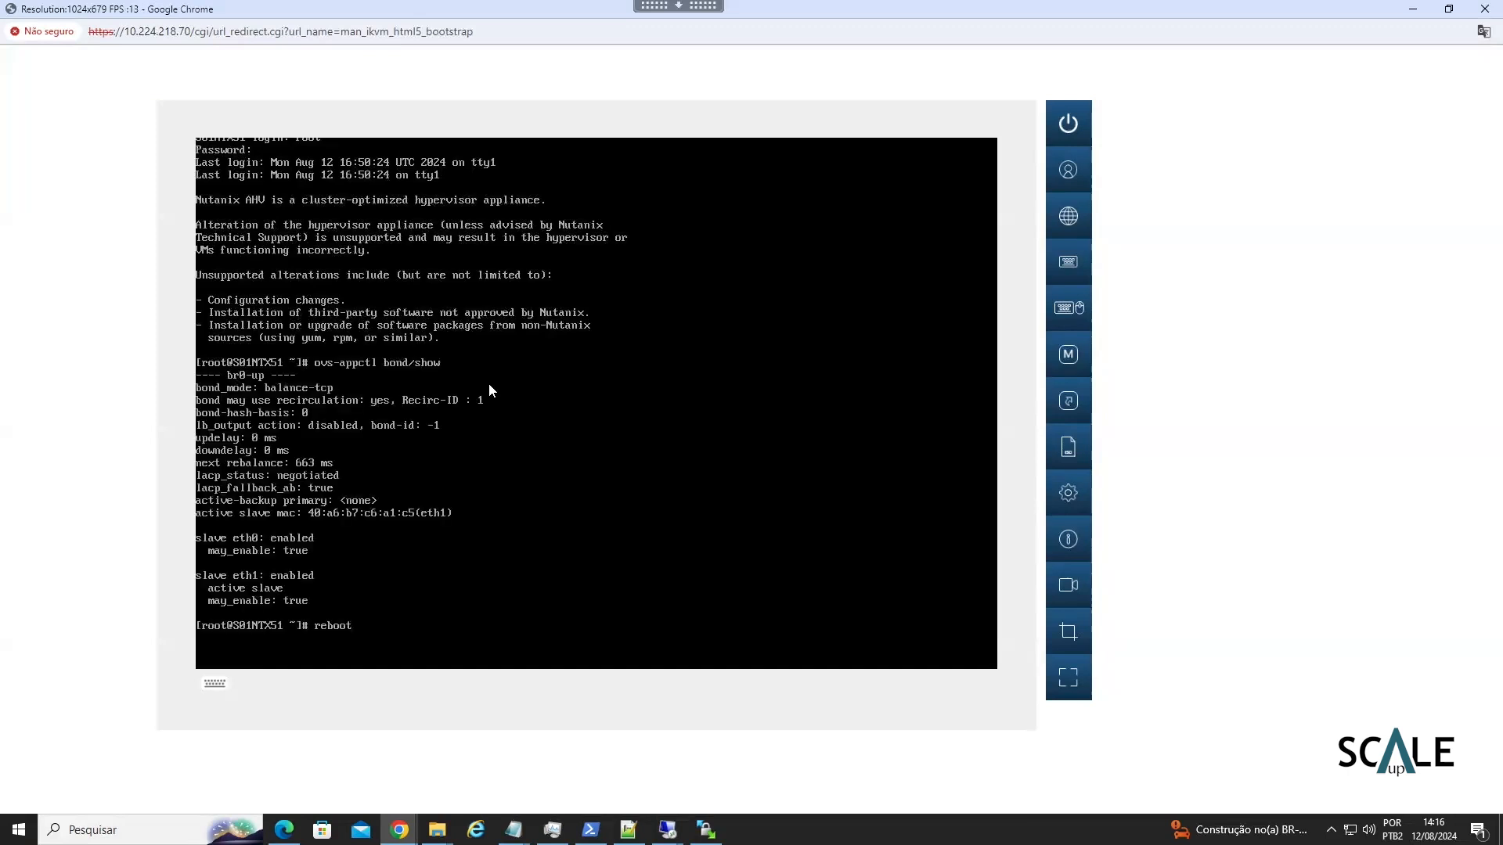
key(Up)
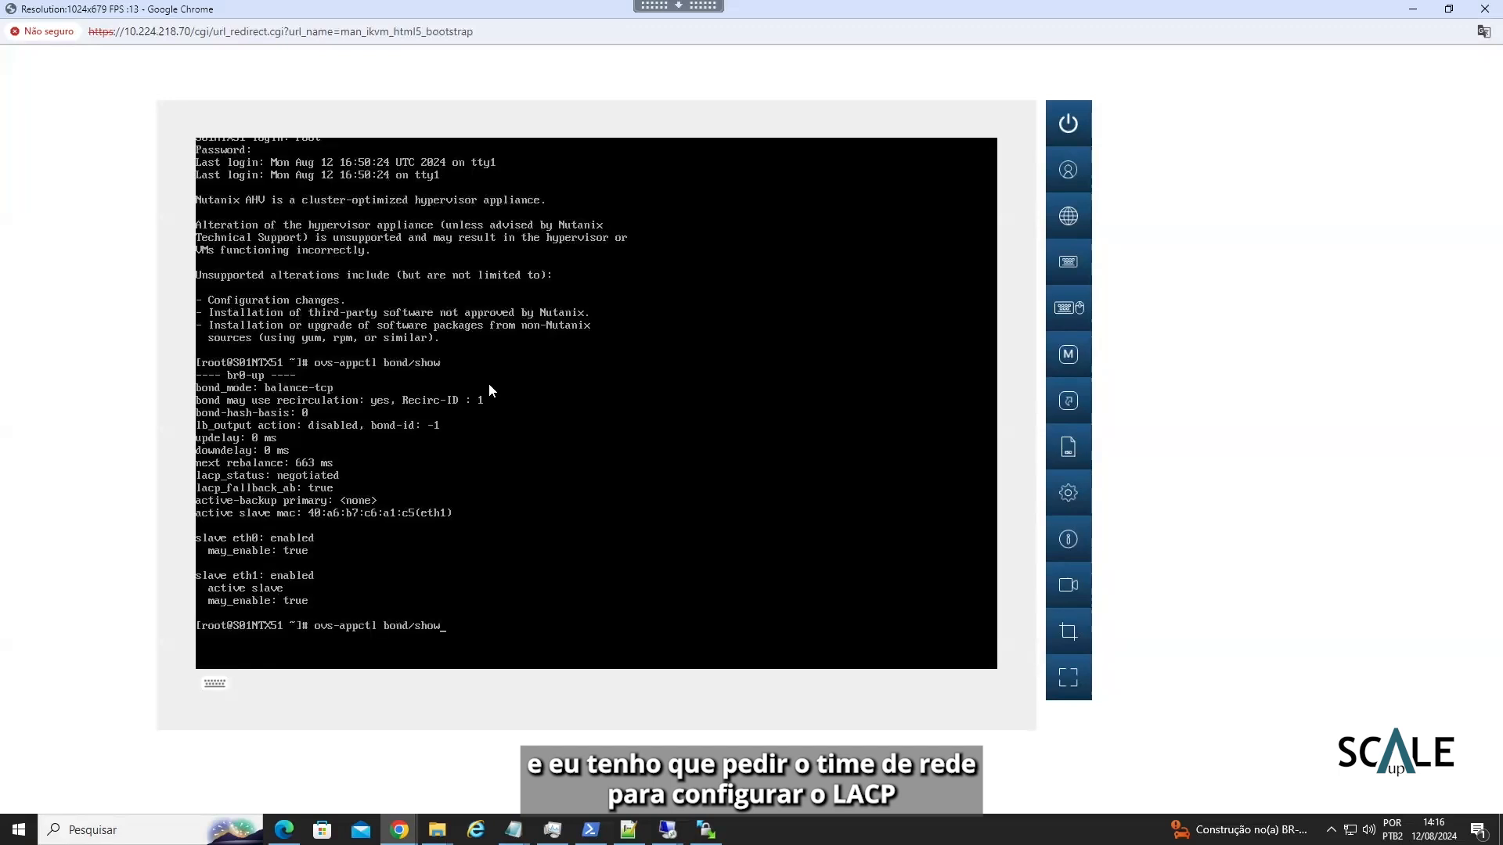
key(Up)
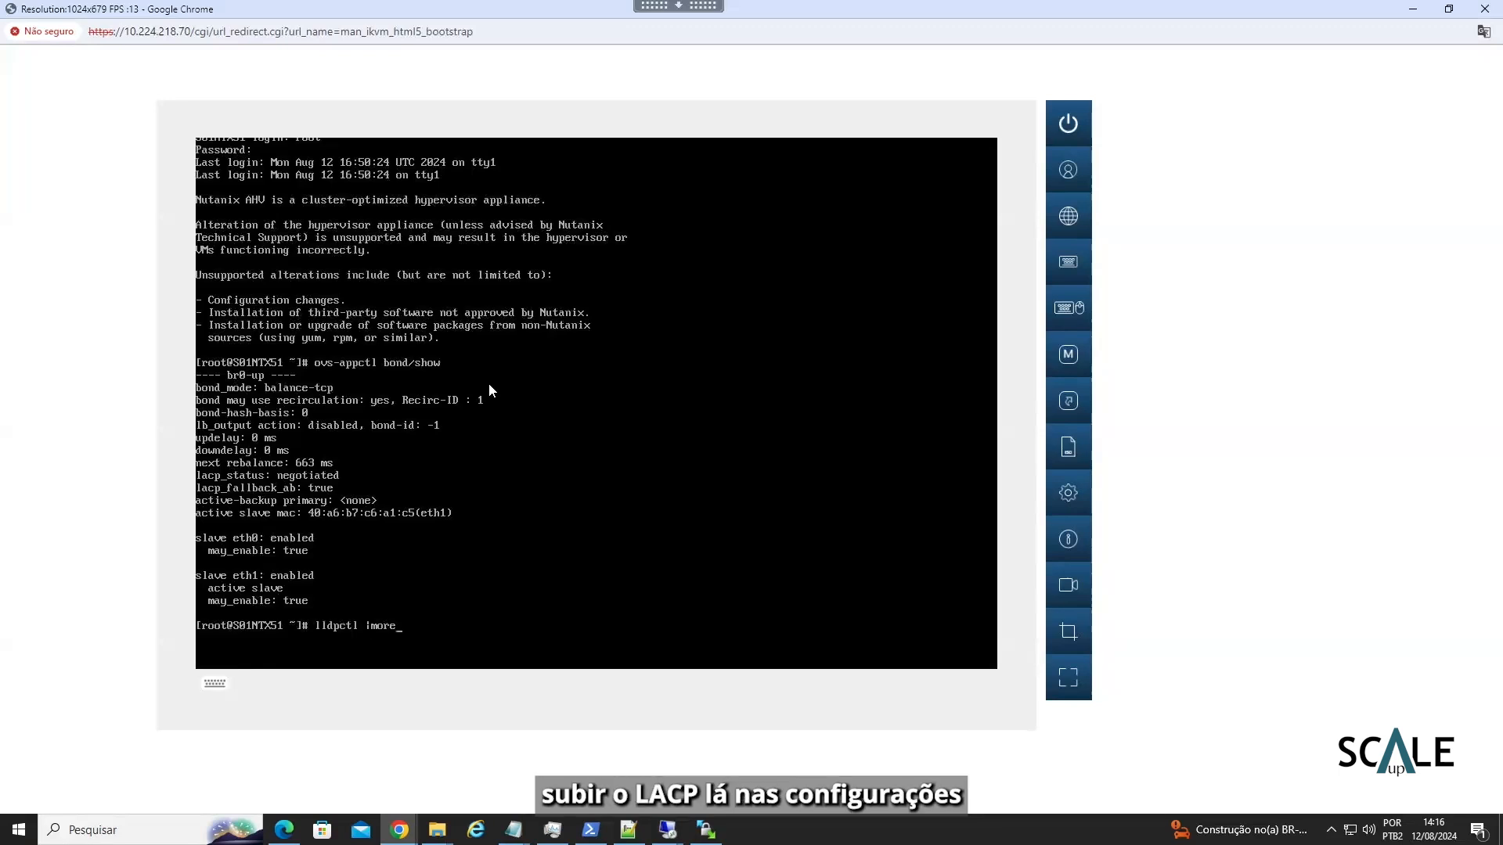
key(Down)
key(Up)
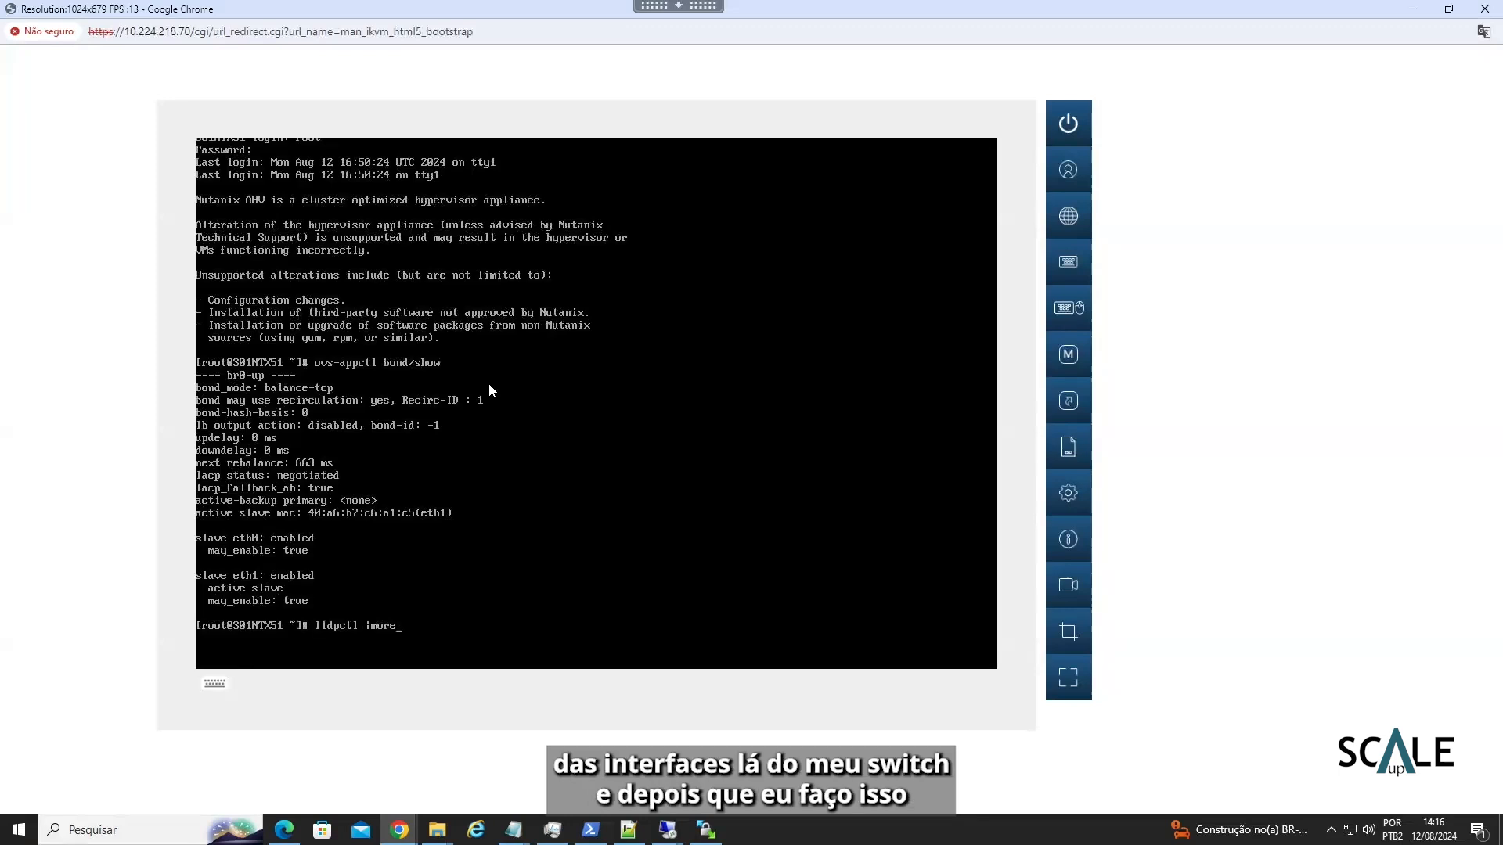
key(Return)
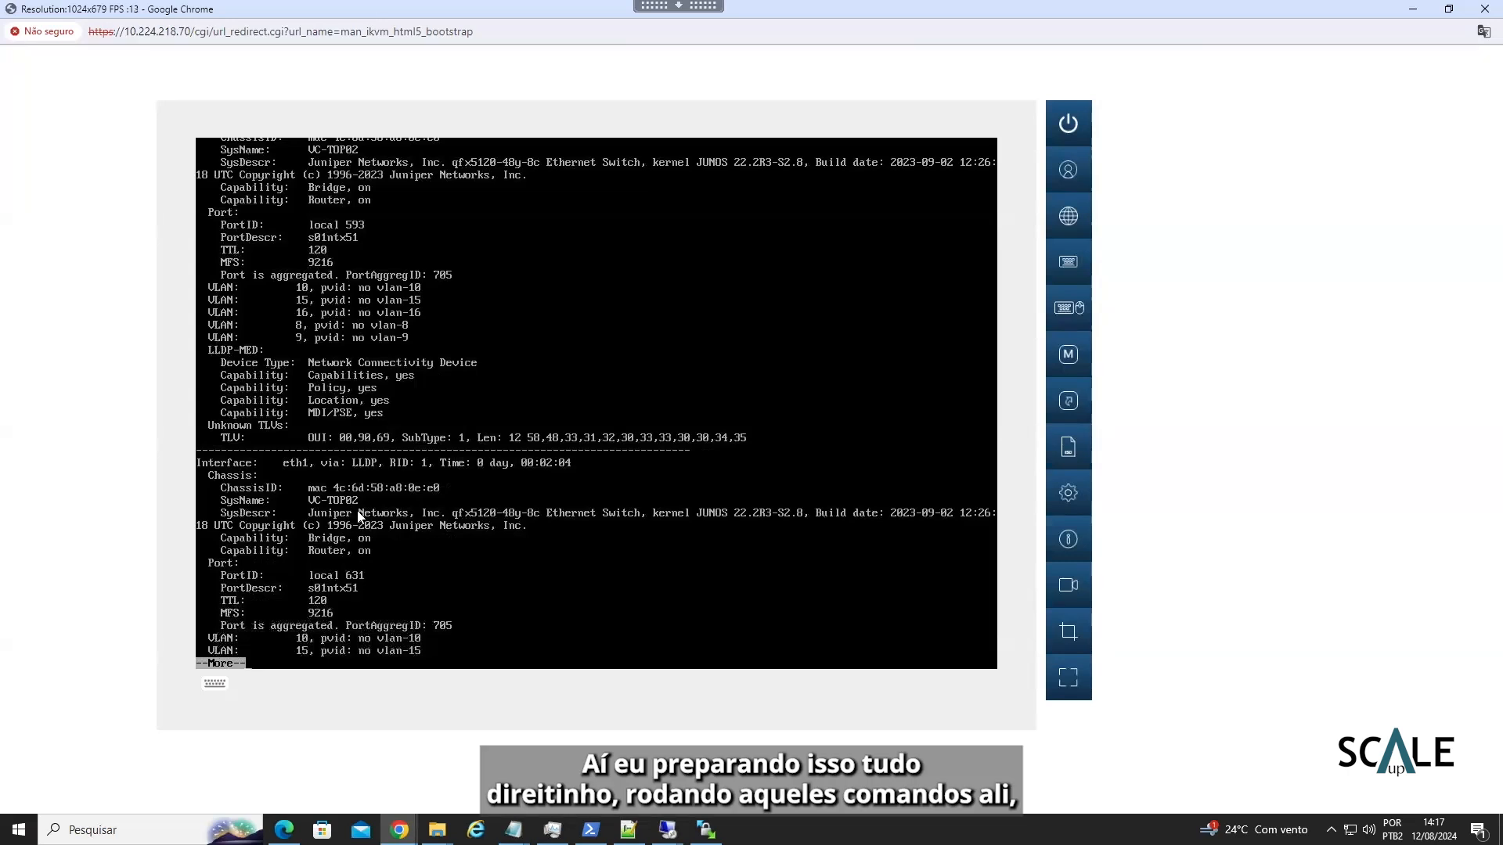
key(space)
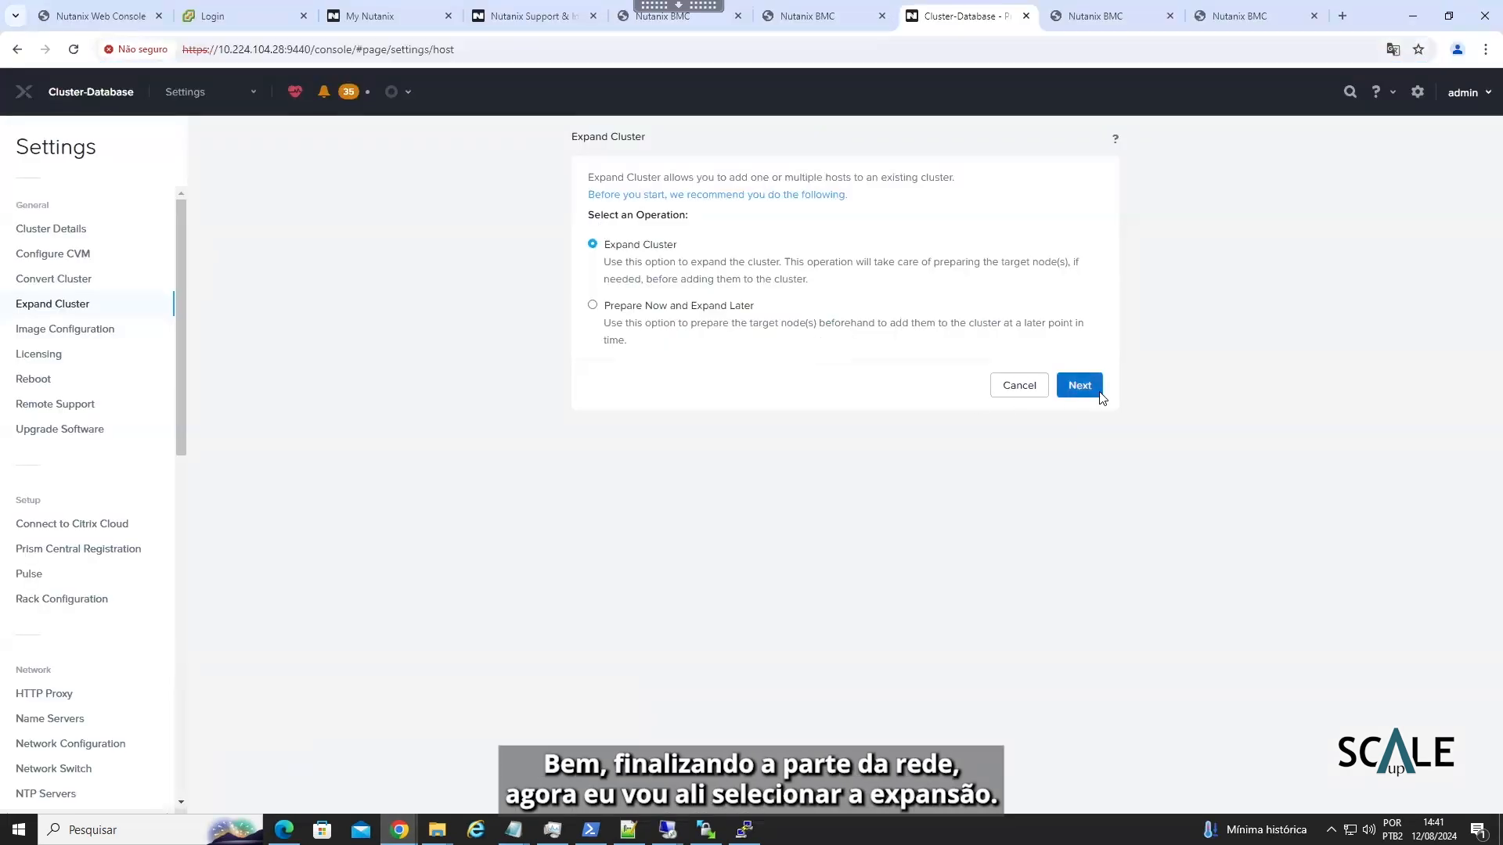
- In the Cluster-Database settings, proceed with the Expand Cluster operation and select only node A of the second listed NX-8035-G8 block
click(1097, 392)
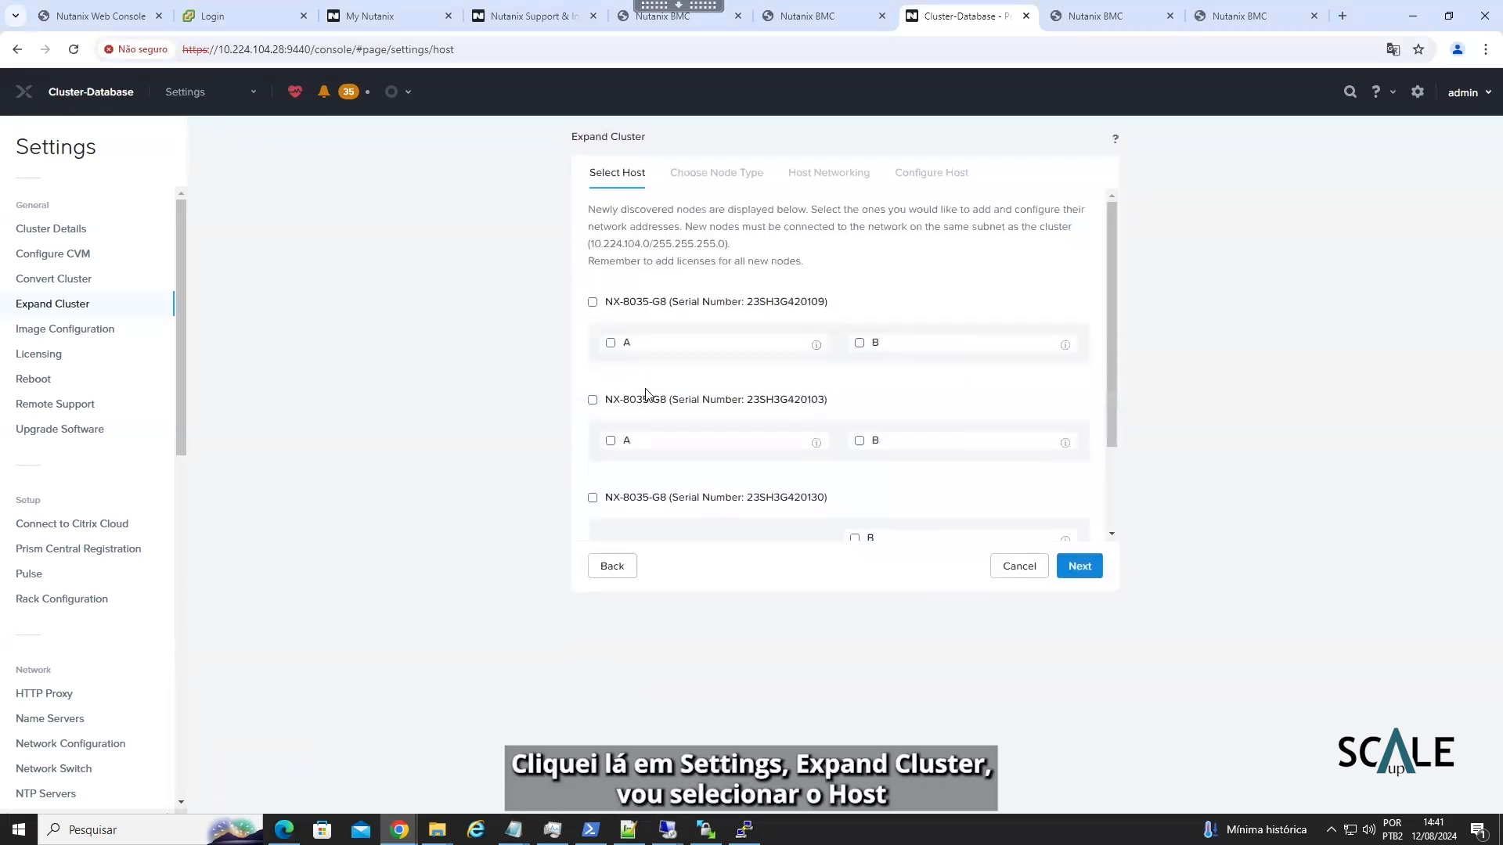
click(610, 343)
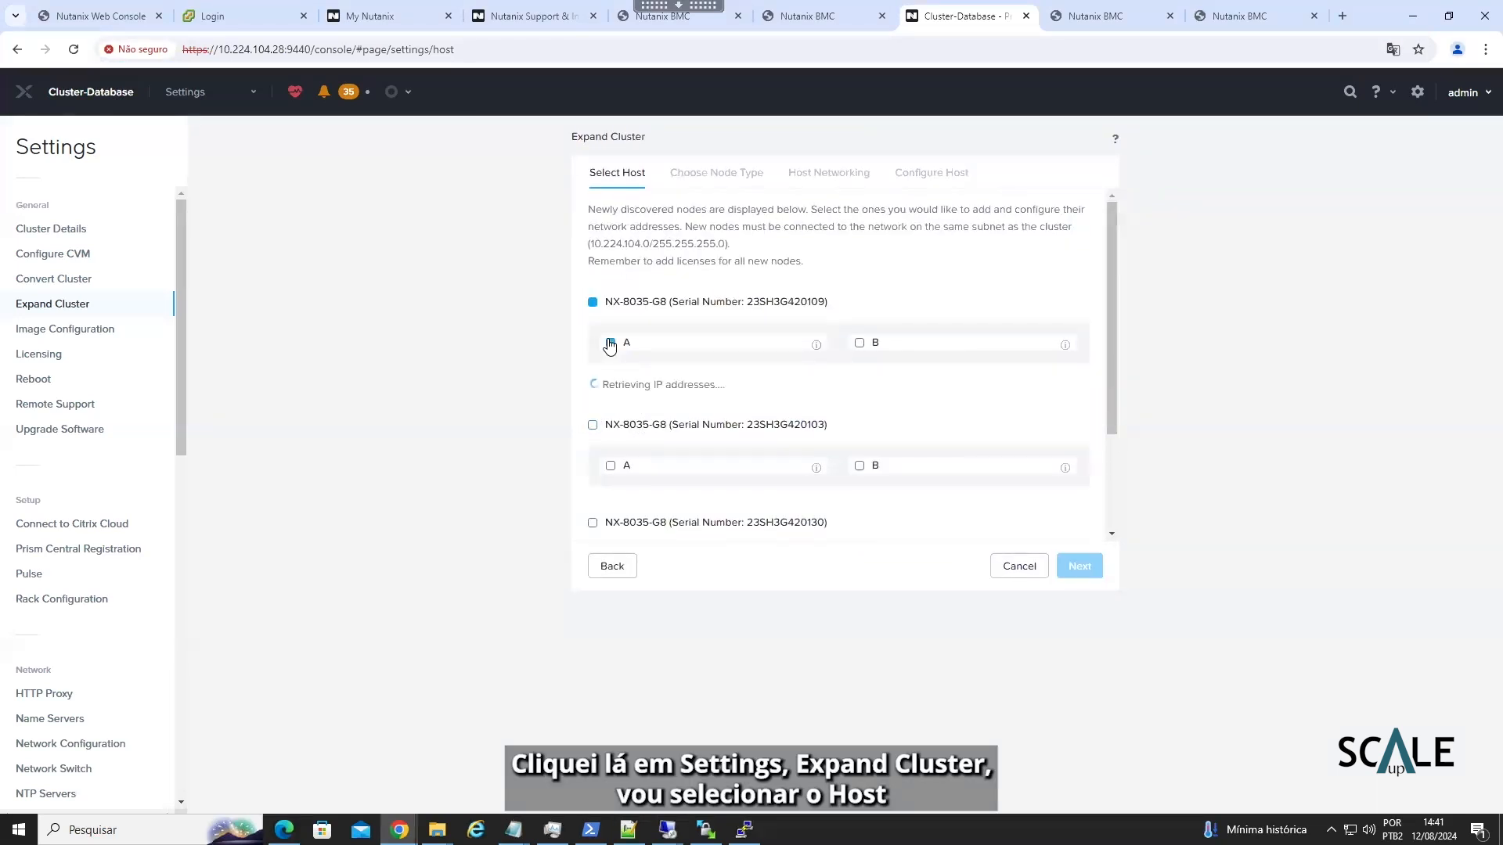
click(611, 343)
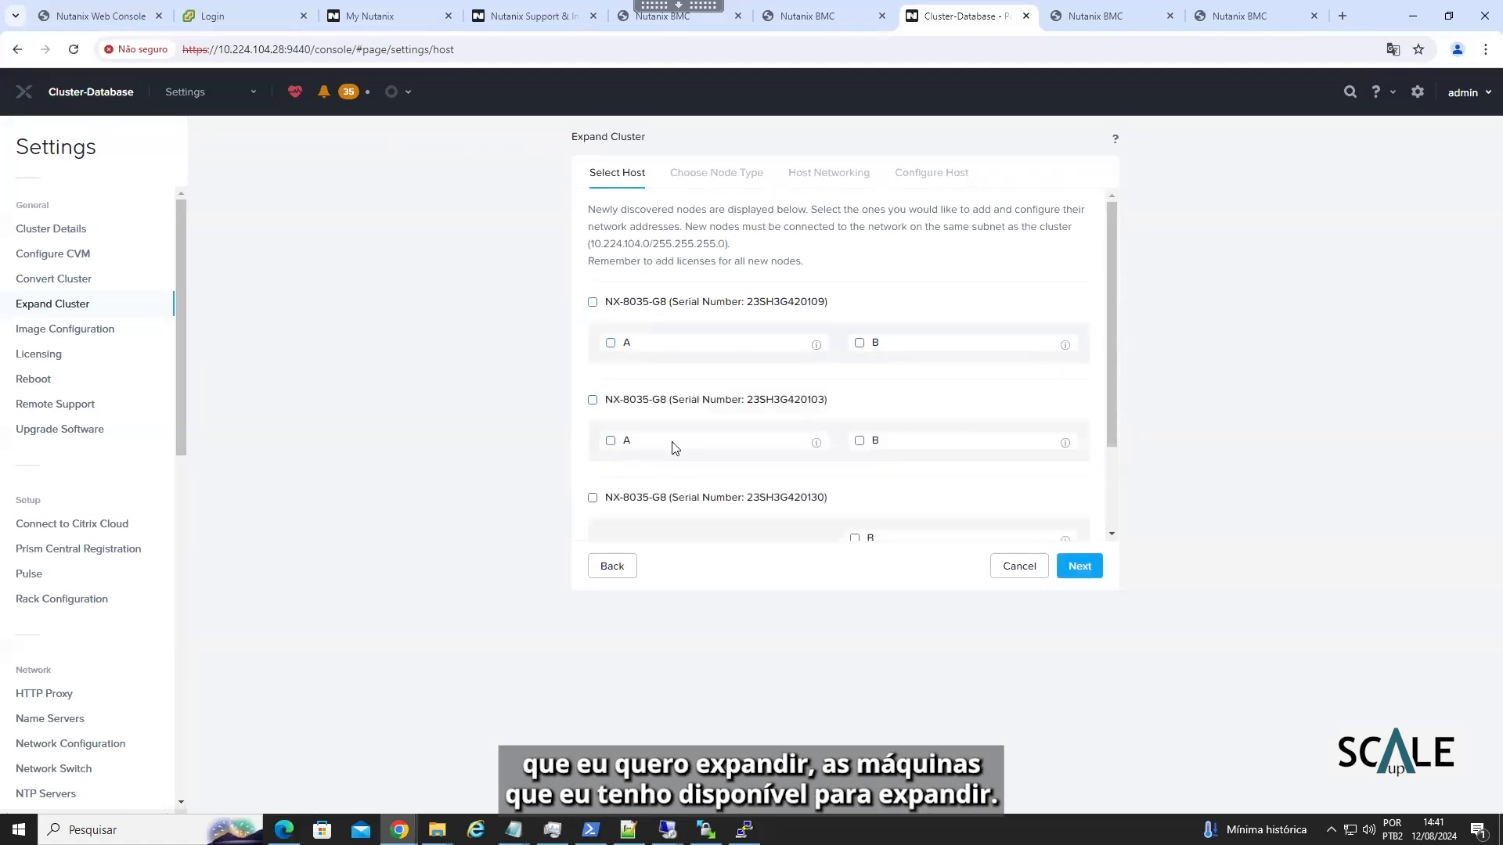
click(611, 441)
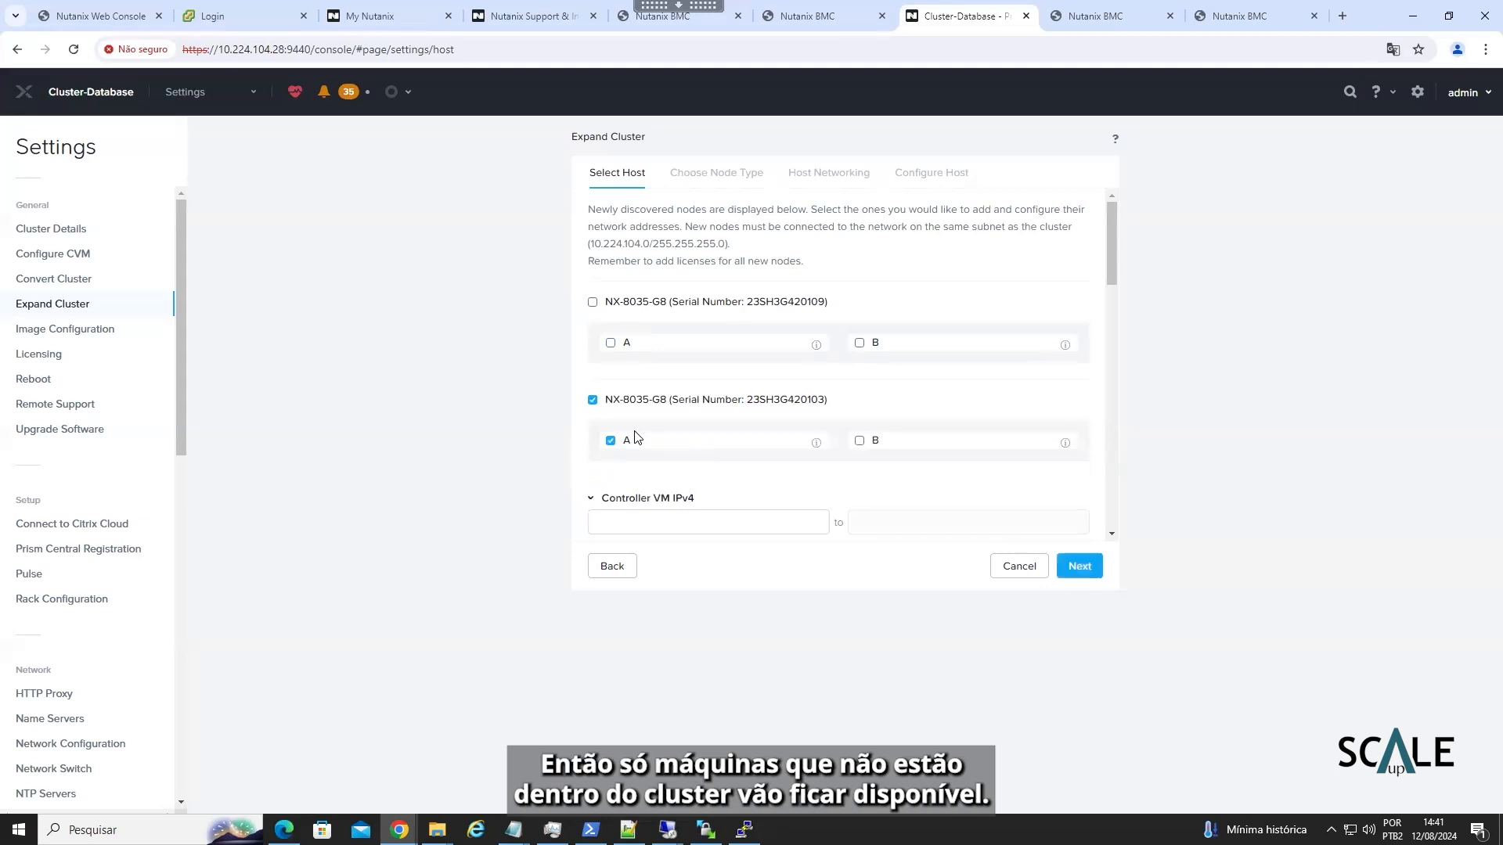
- Review node A's Controller VM, hypervisor and IPMI addresses, and add node B of the same NX-8035-G8 block to the selection
scroll(636, 438, down, 3)
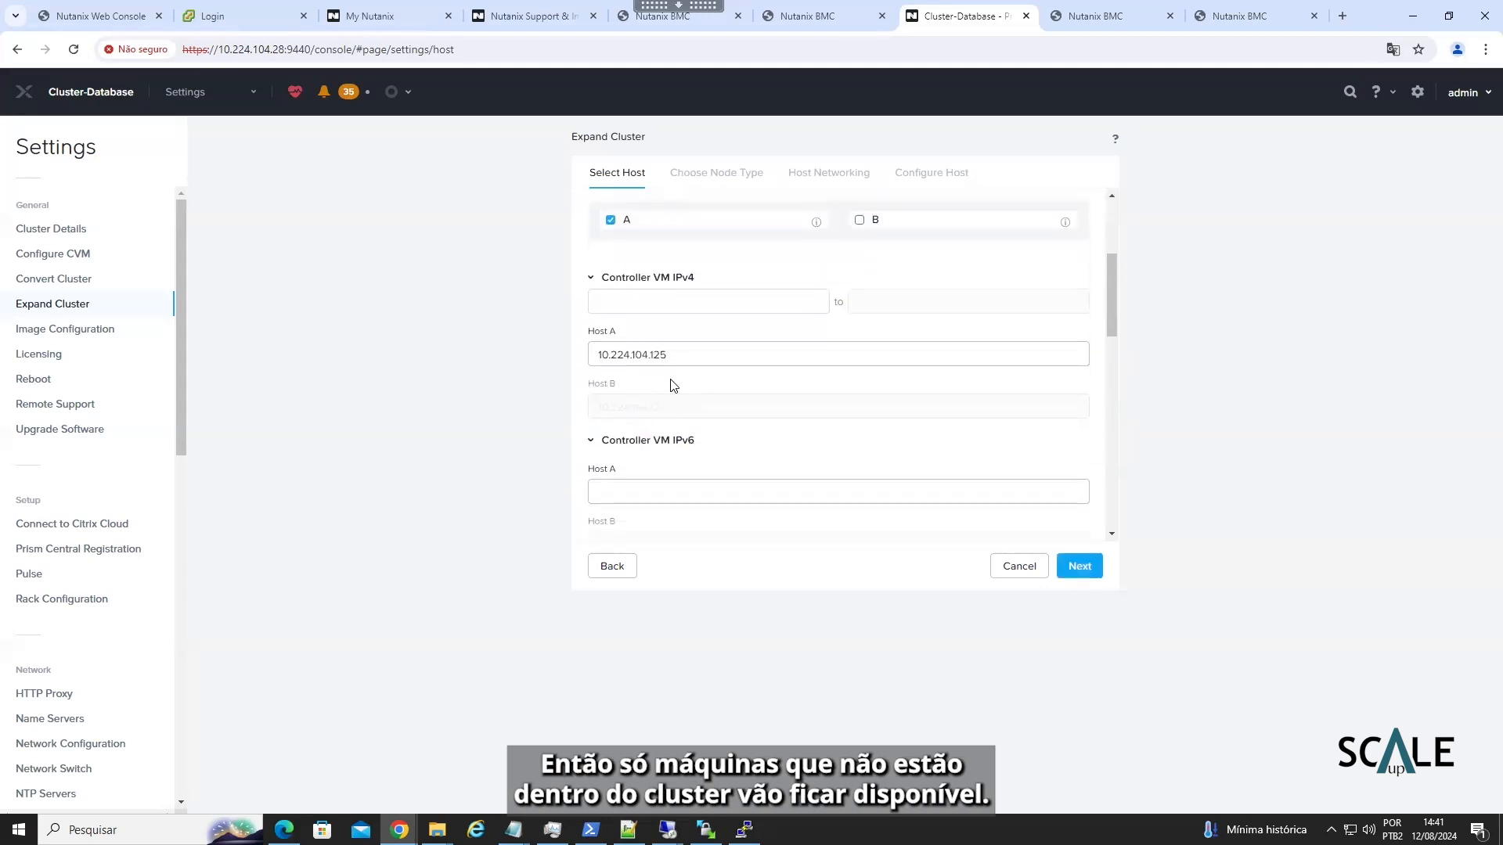
scroll(671, 384, down, 3)
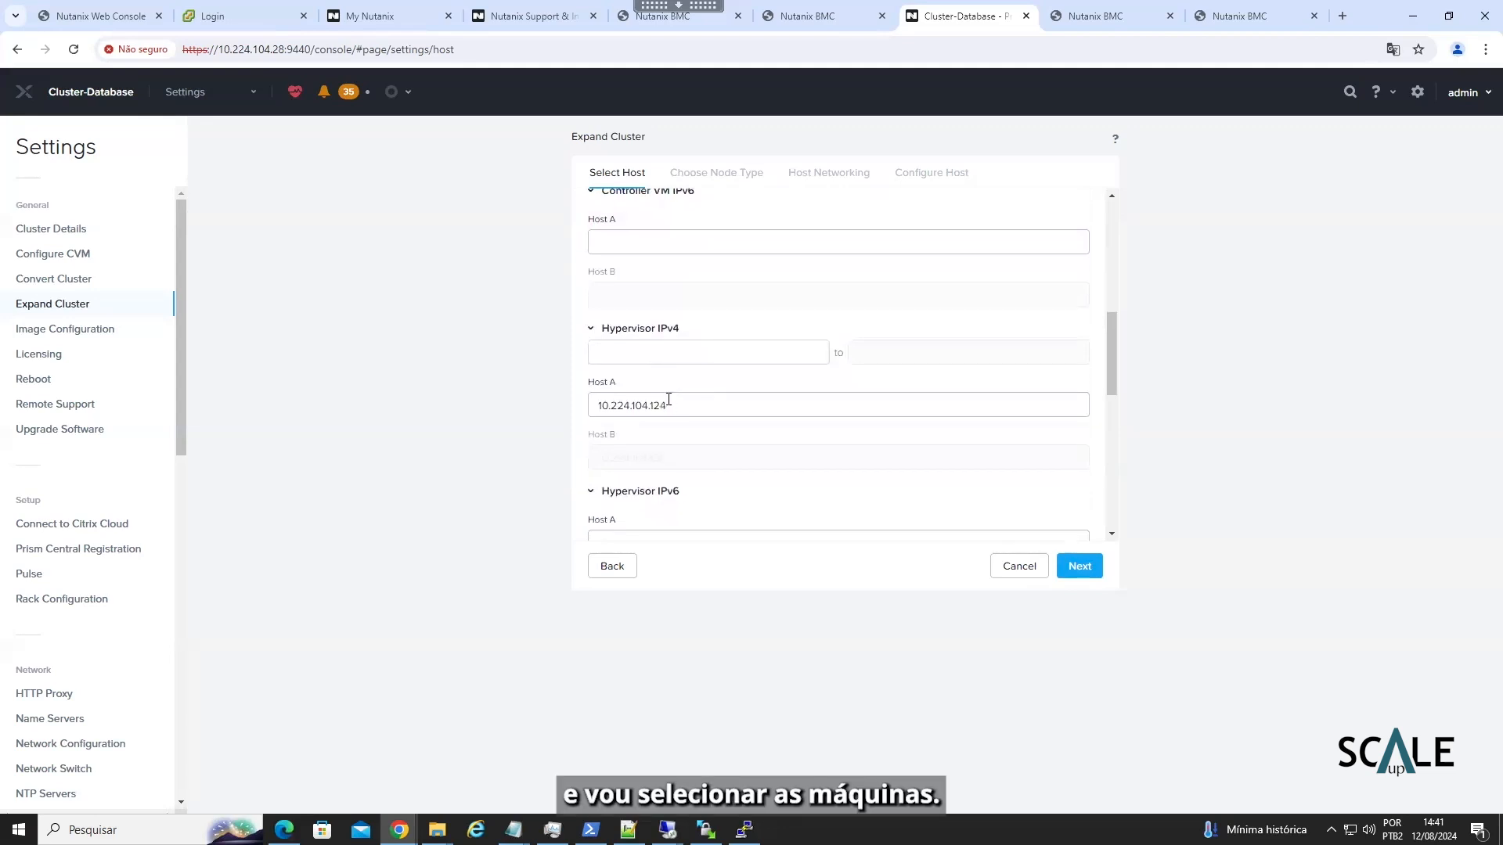
scroll(675, 408, down, 2)
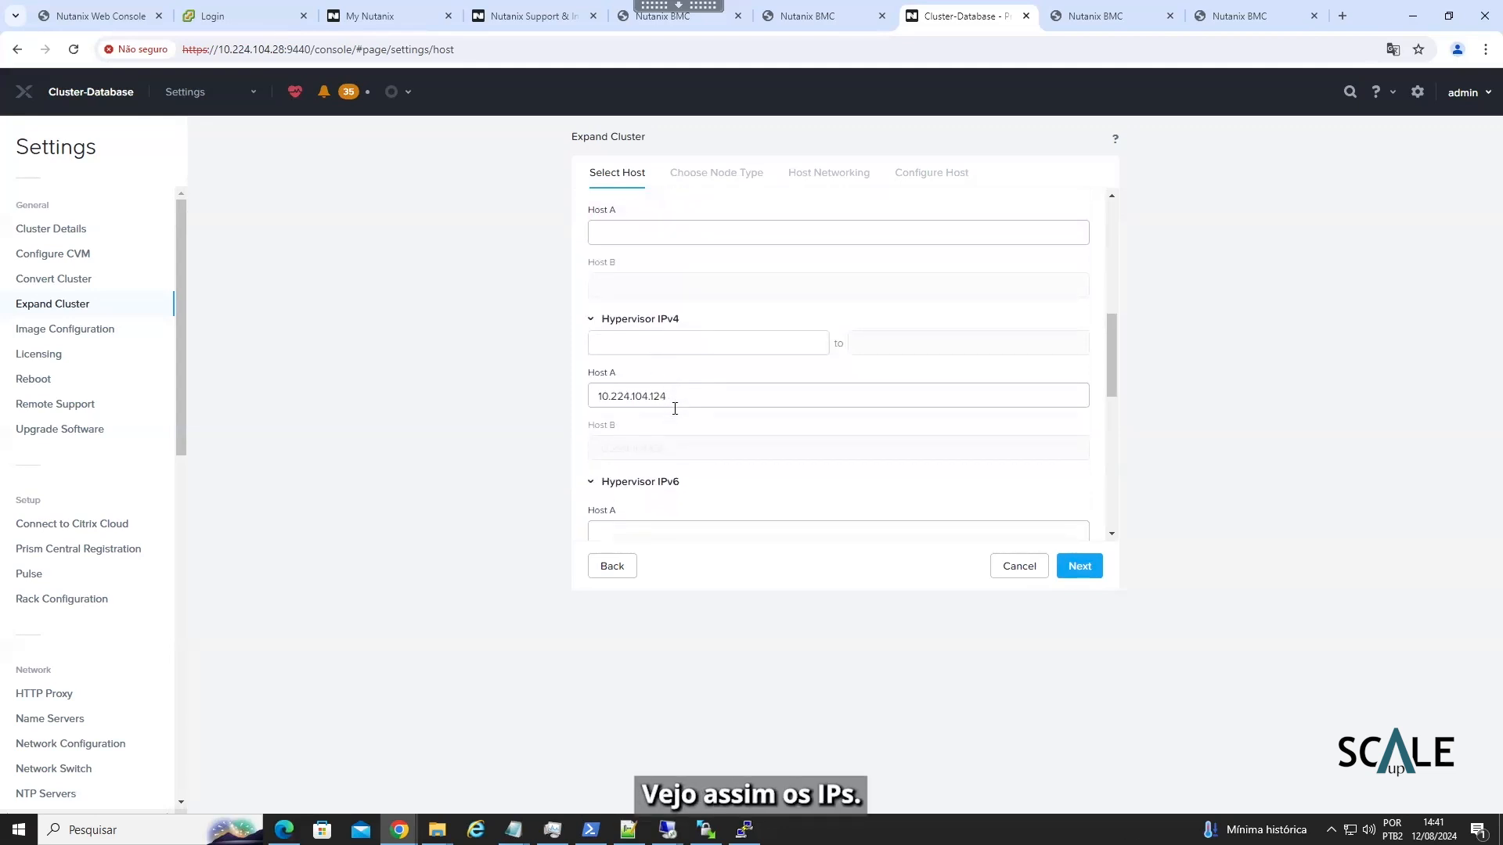
scroll(674, 408, down, 2)
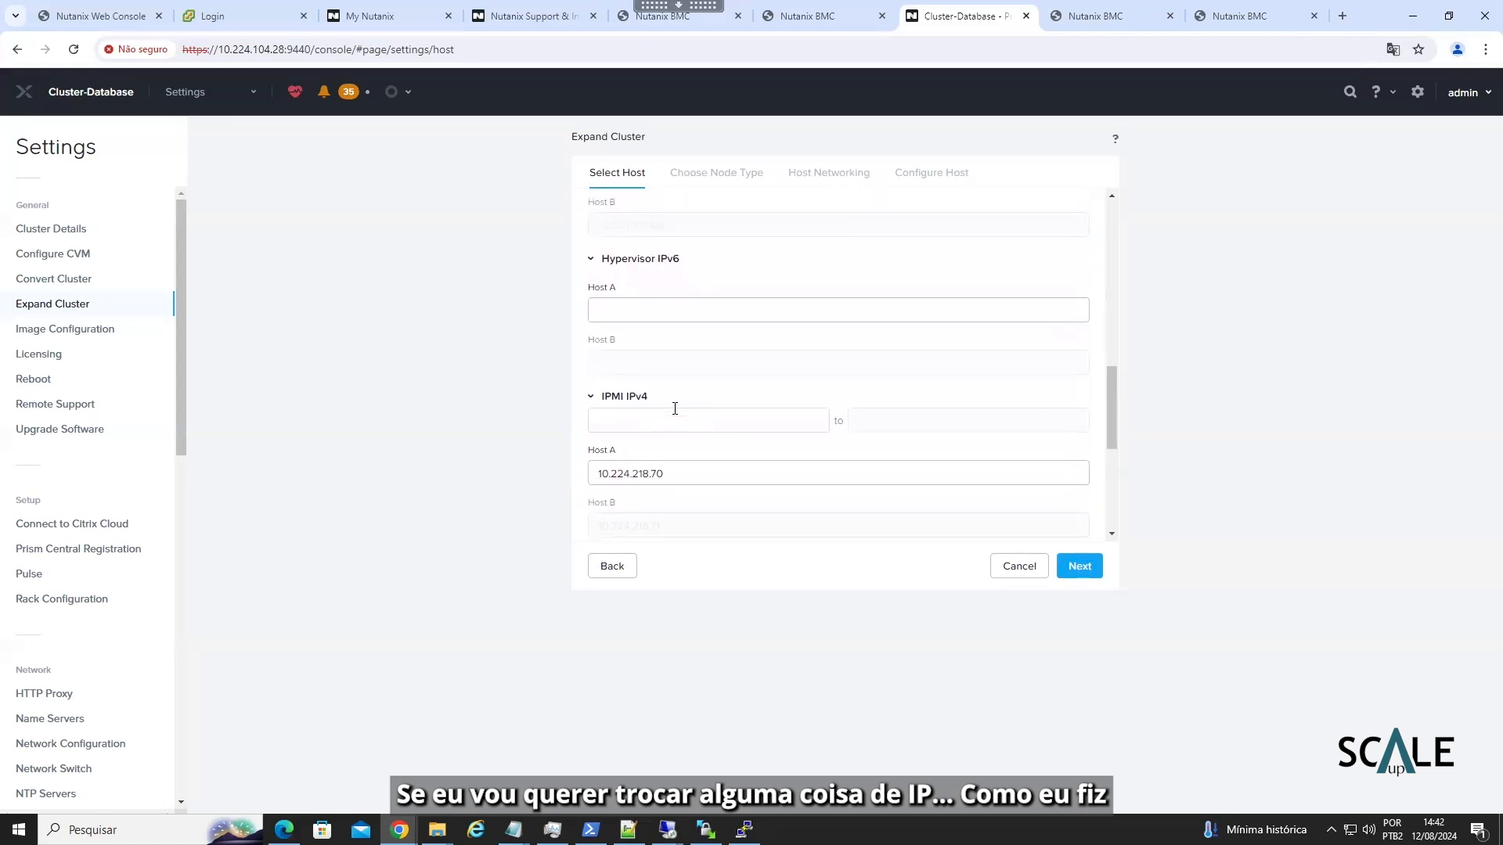
scroll(675, 413, down, 2)
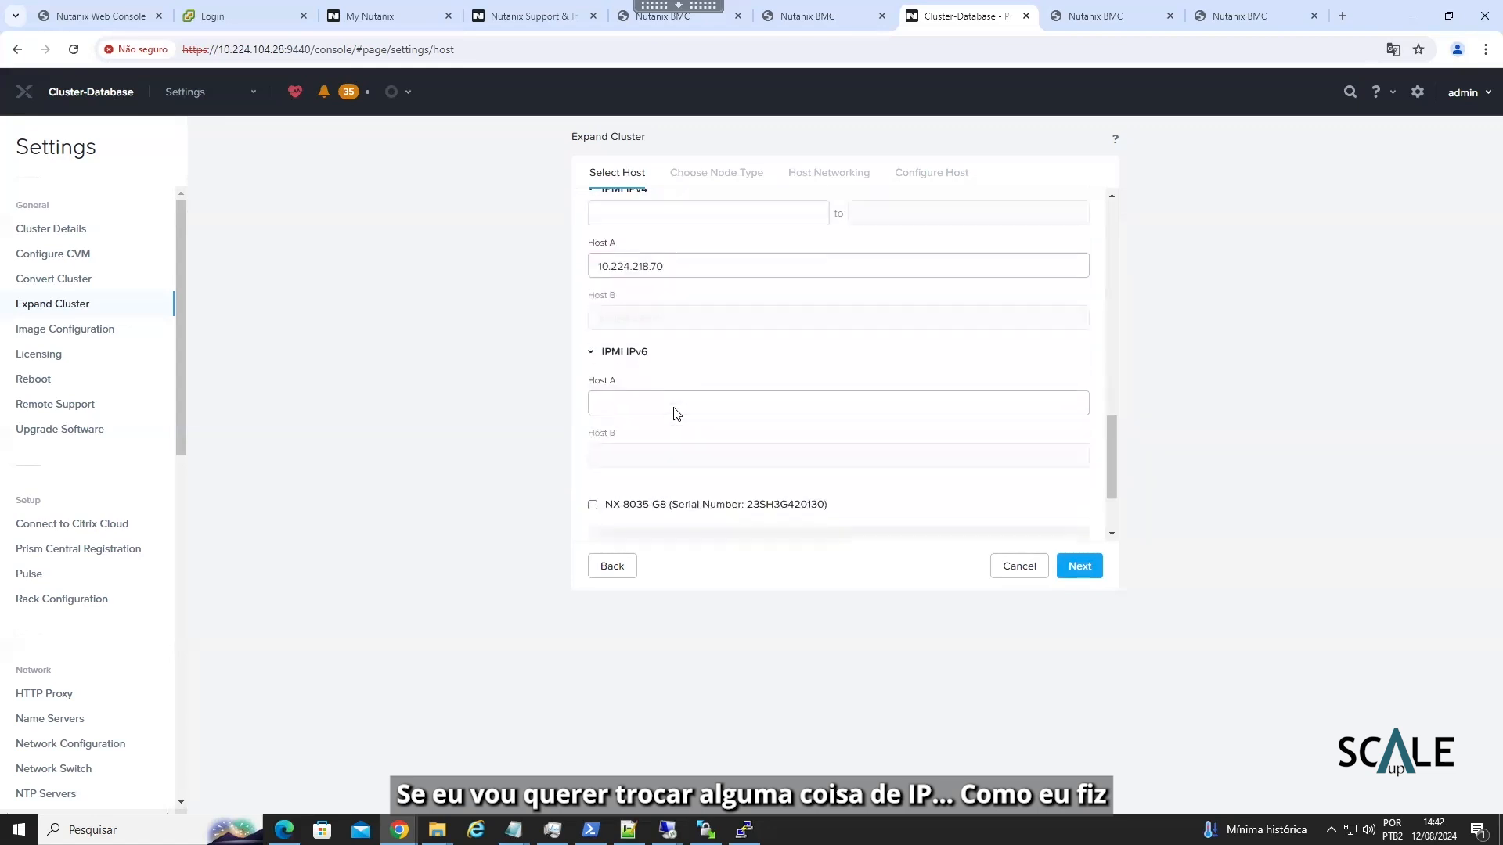
scroll(674, 411, up, 8)
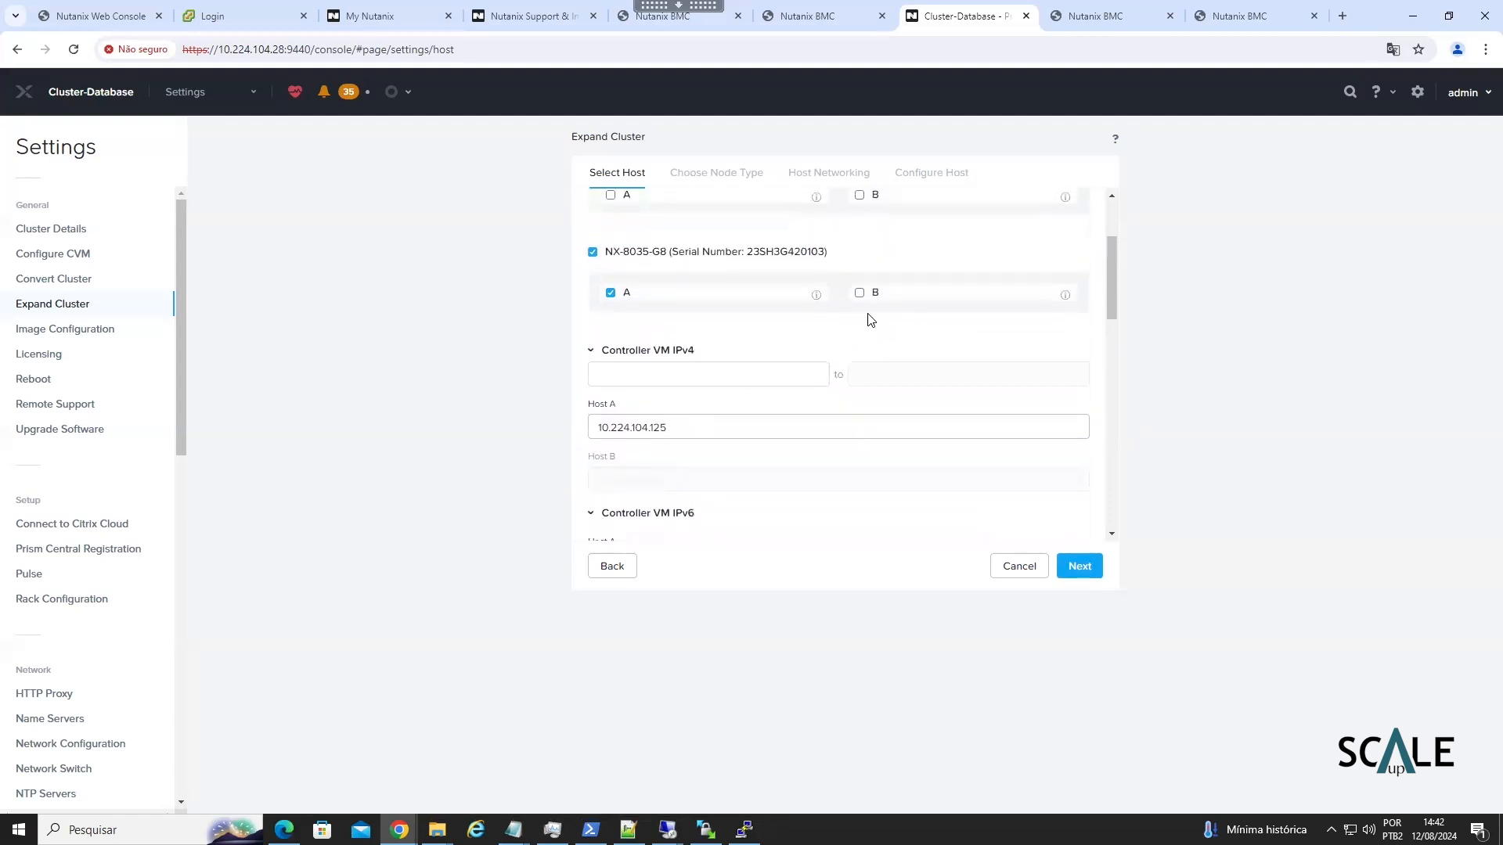
click(859, 294)
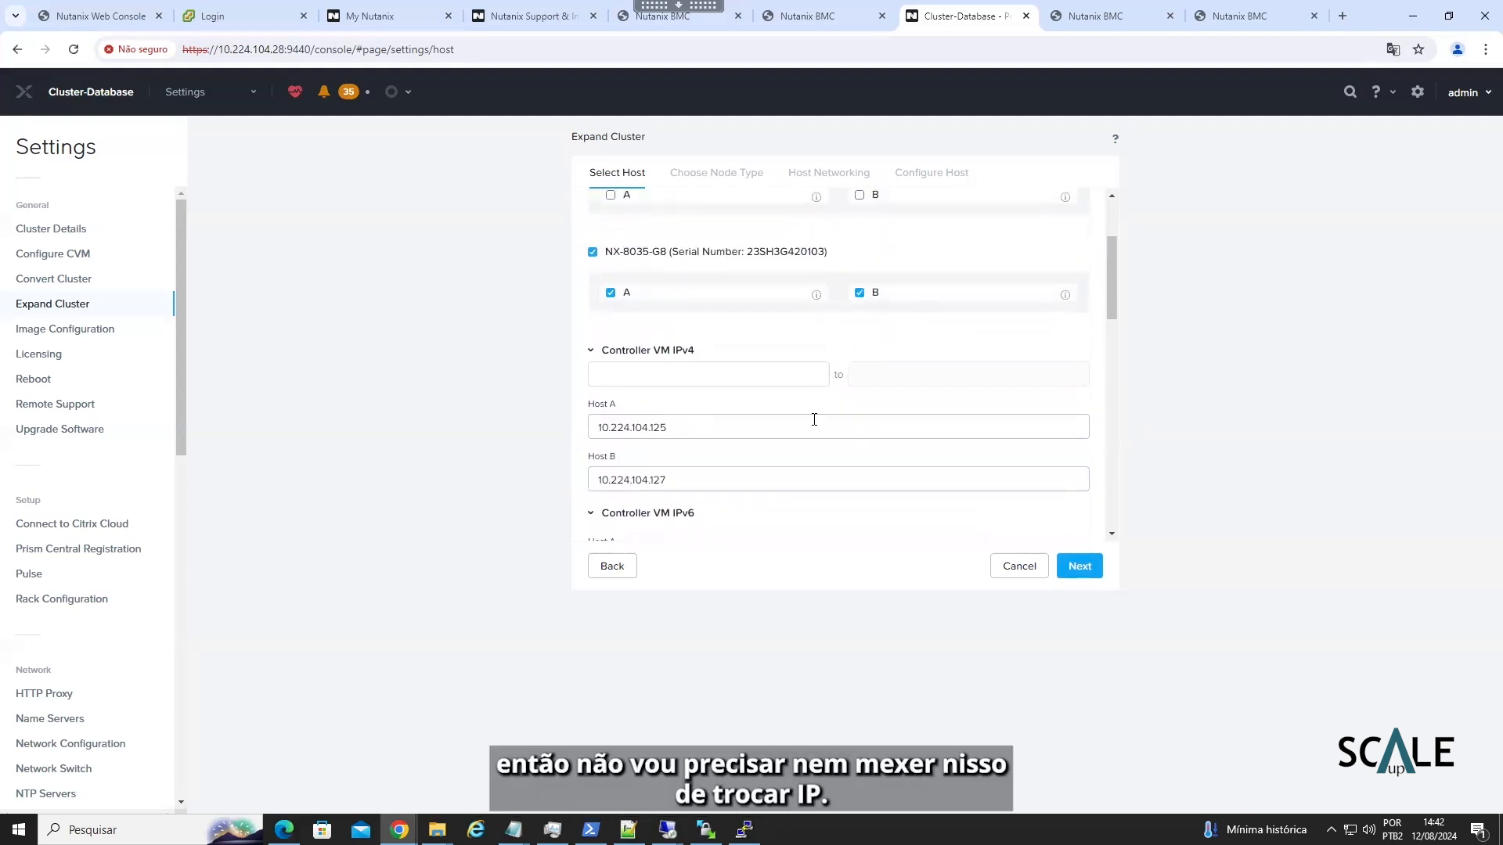
- Check the Controller VM, hypervisor and IPMI addresses of nodes A and B and proceed to choosing the node type
scroll(750, 486, down, 1)
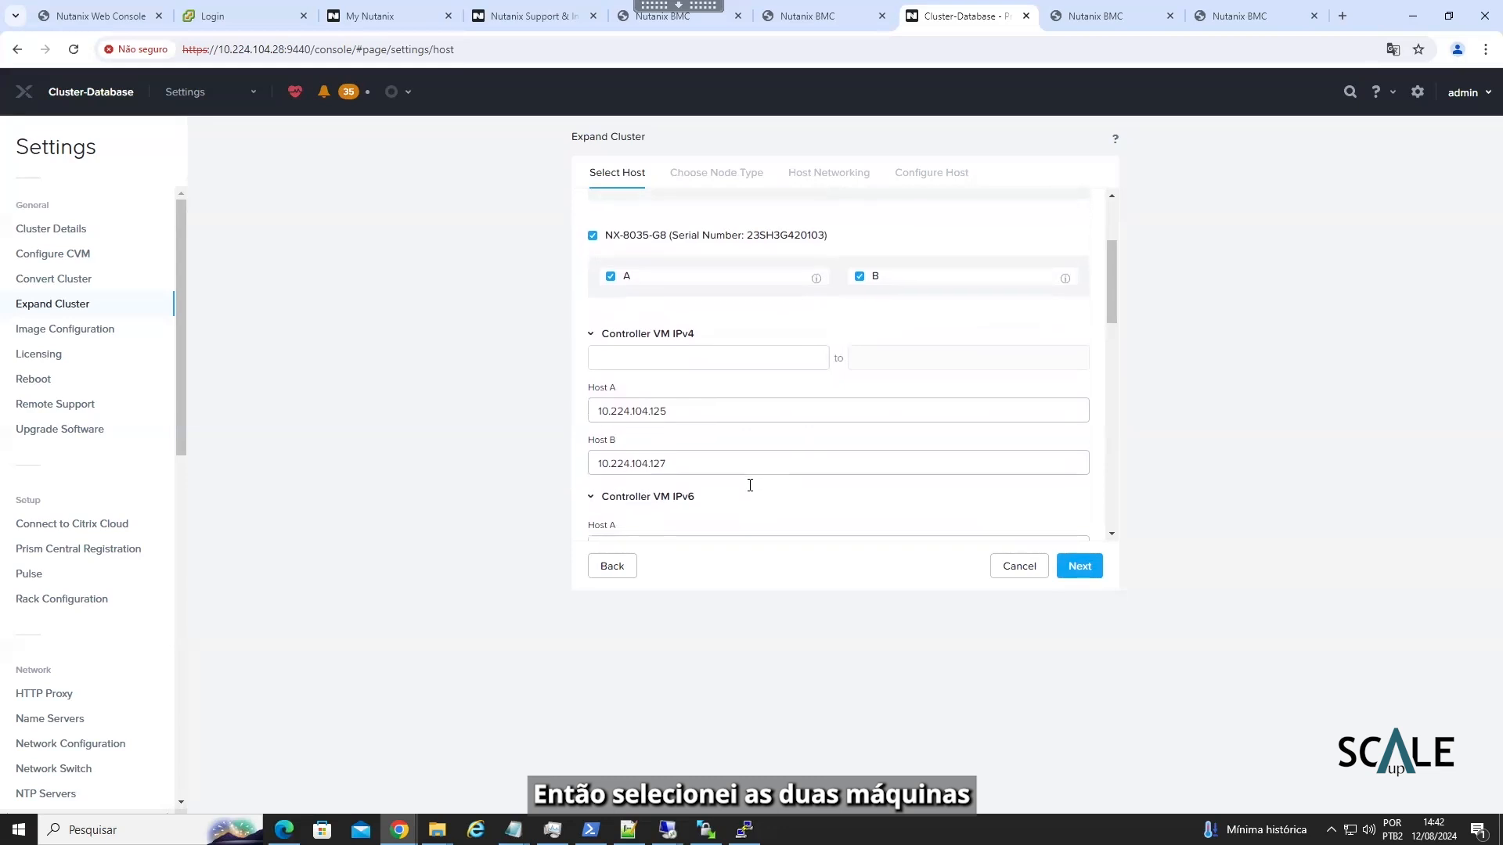
scroll(750, 487, down, 3)
scroll(749, 492, down, 4)
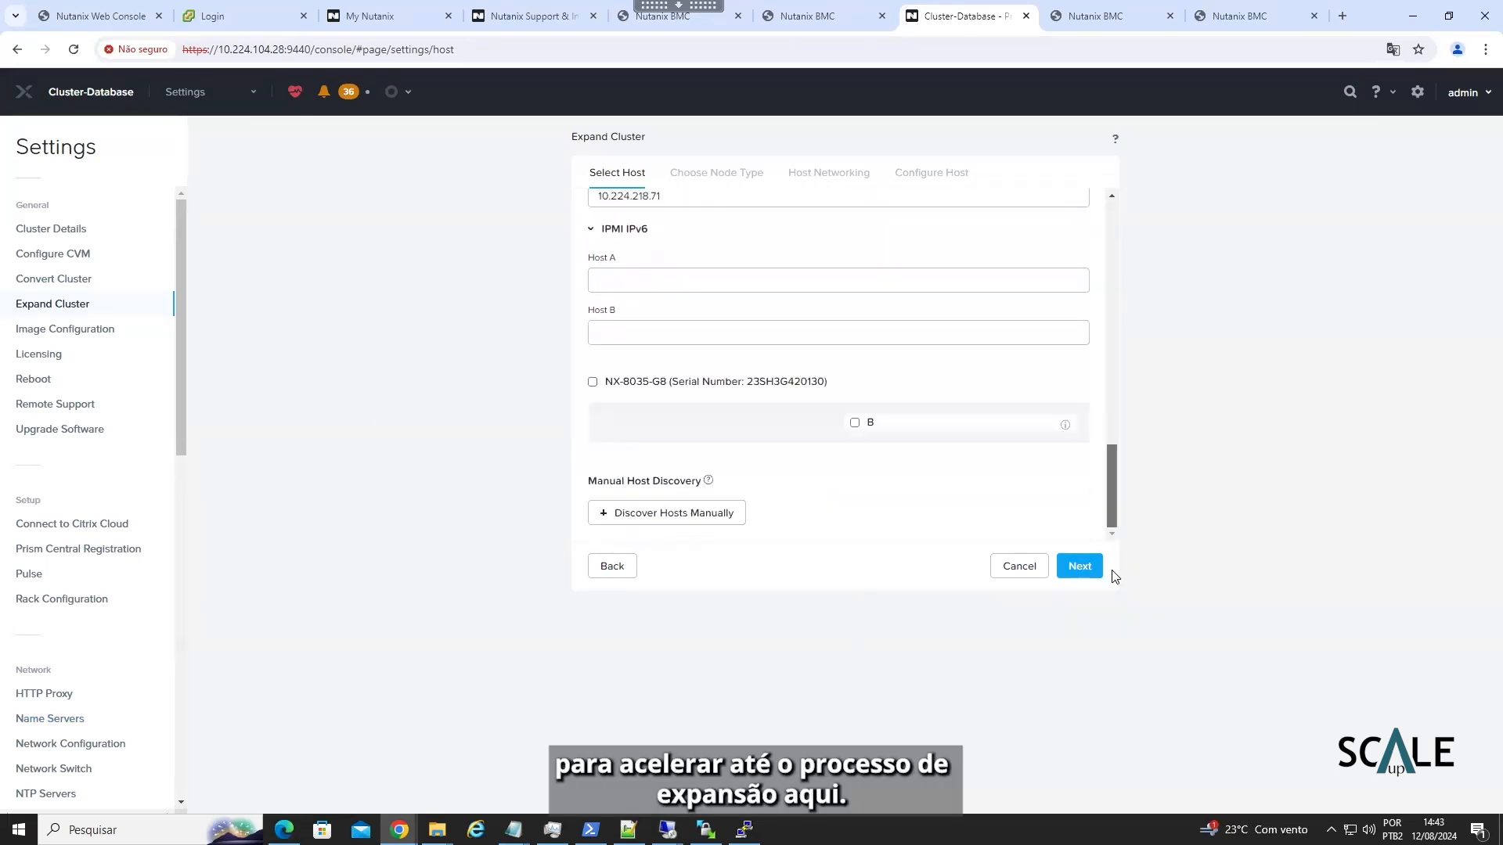
scroll(1117, 493, up, 3)
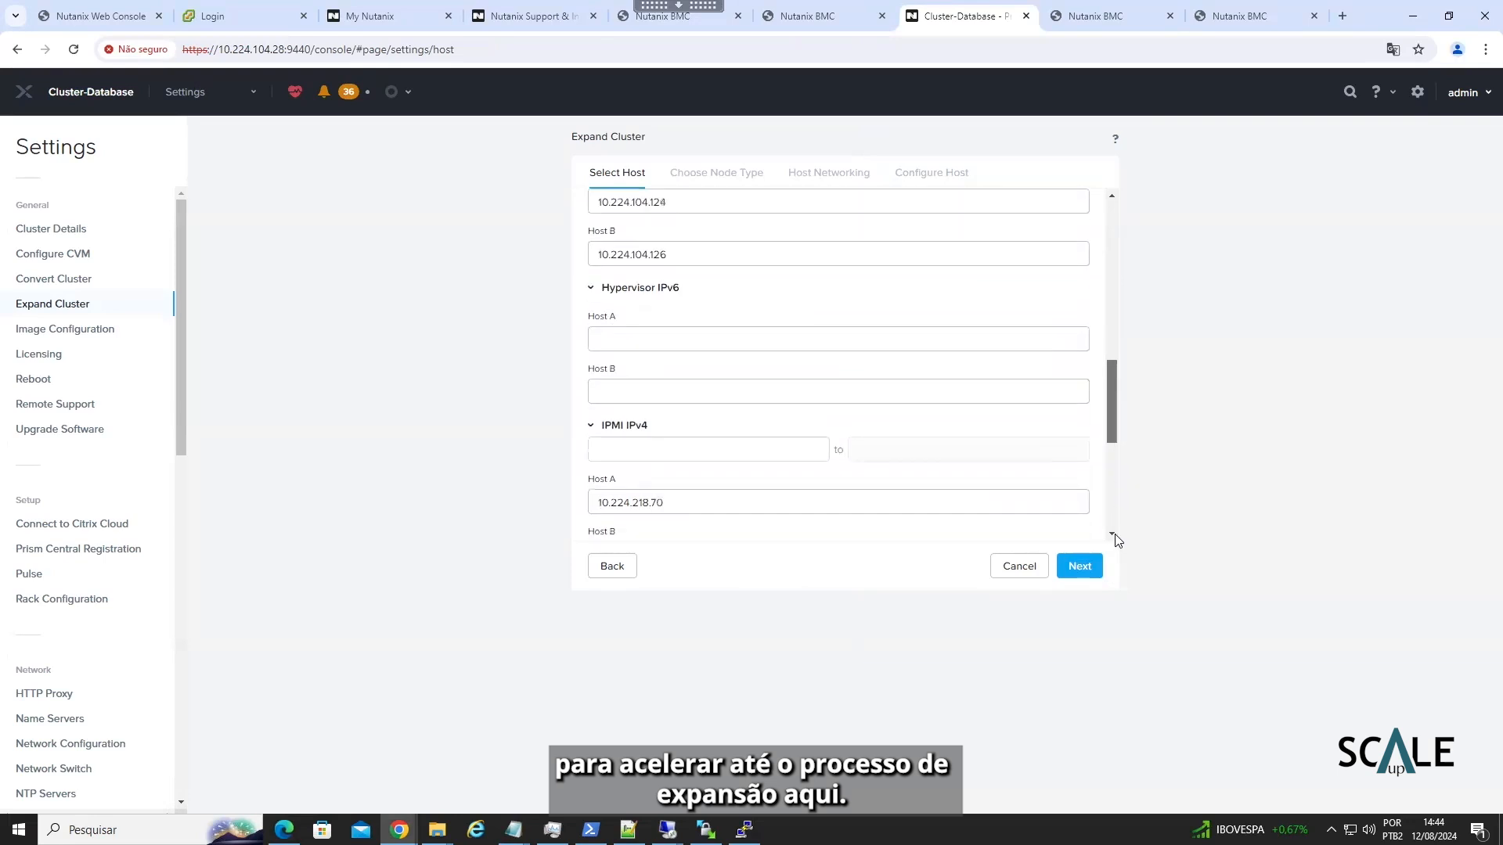
scroll(1115, 540, down, 3)
click(1086, 568)
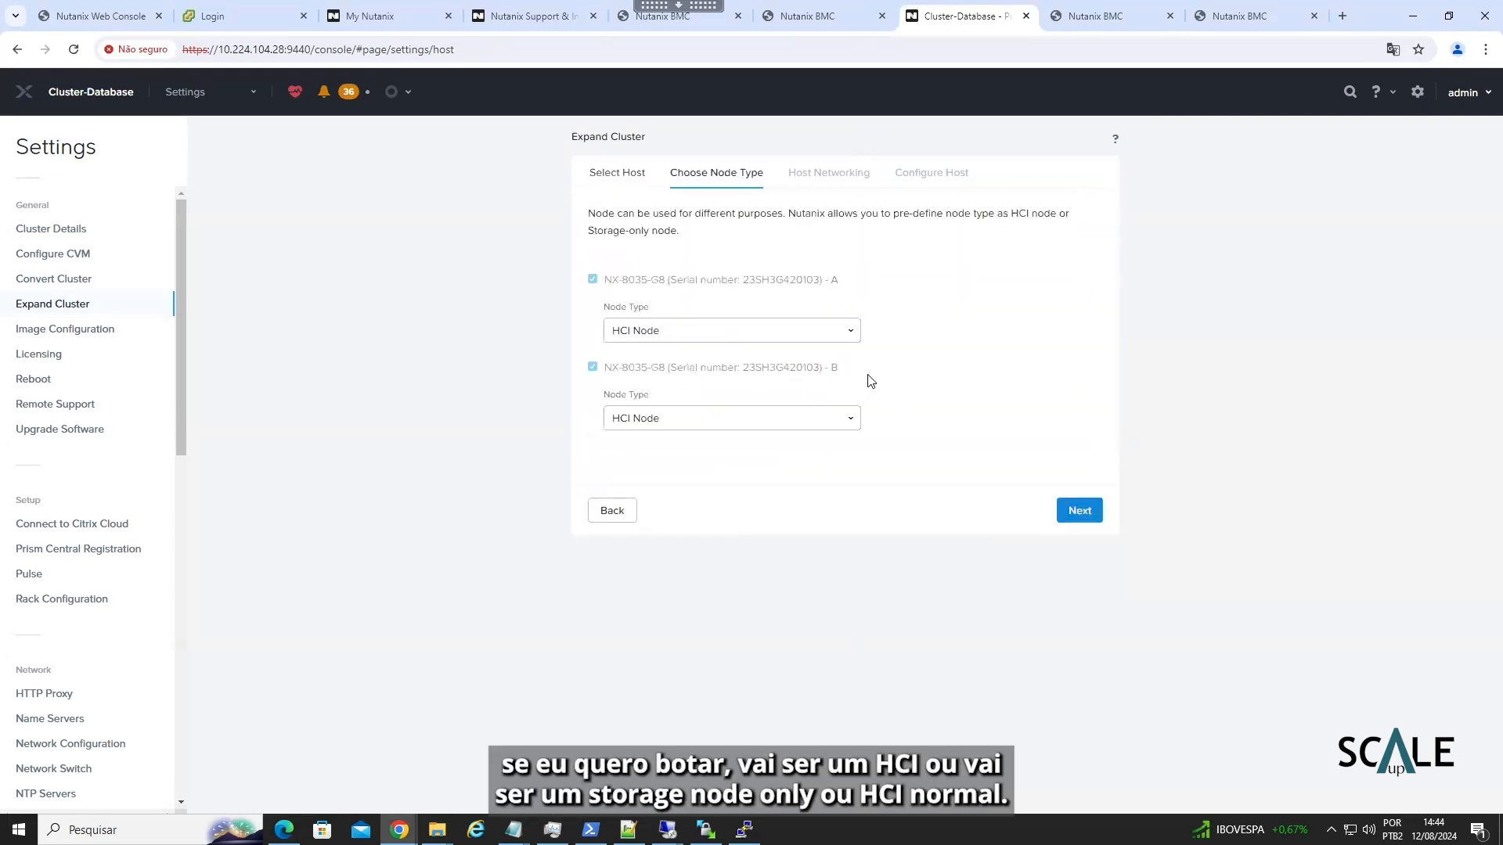
- Accept HCI Node as the node type for both nodes and skip the host networking configuration
click(832, 338)
click(832, 338)
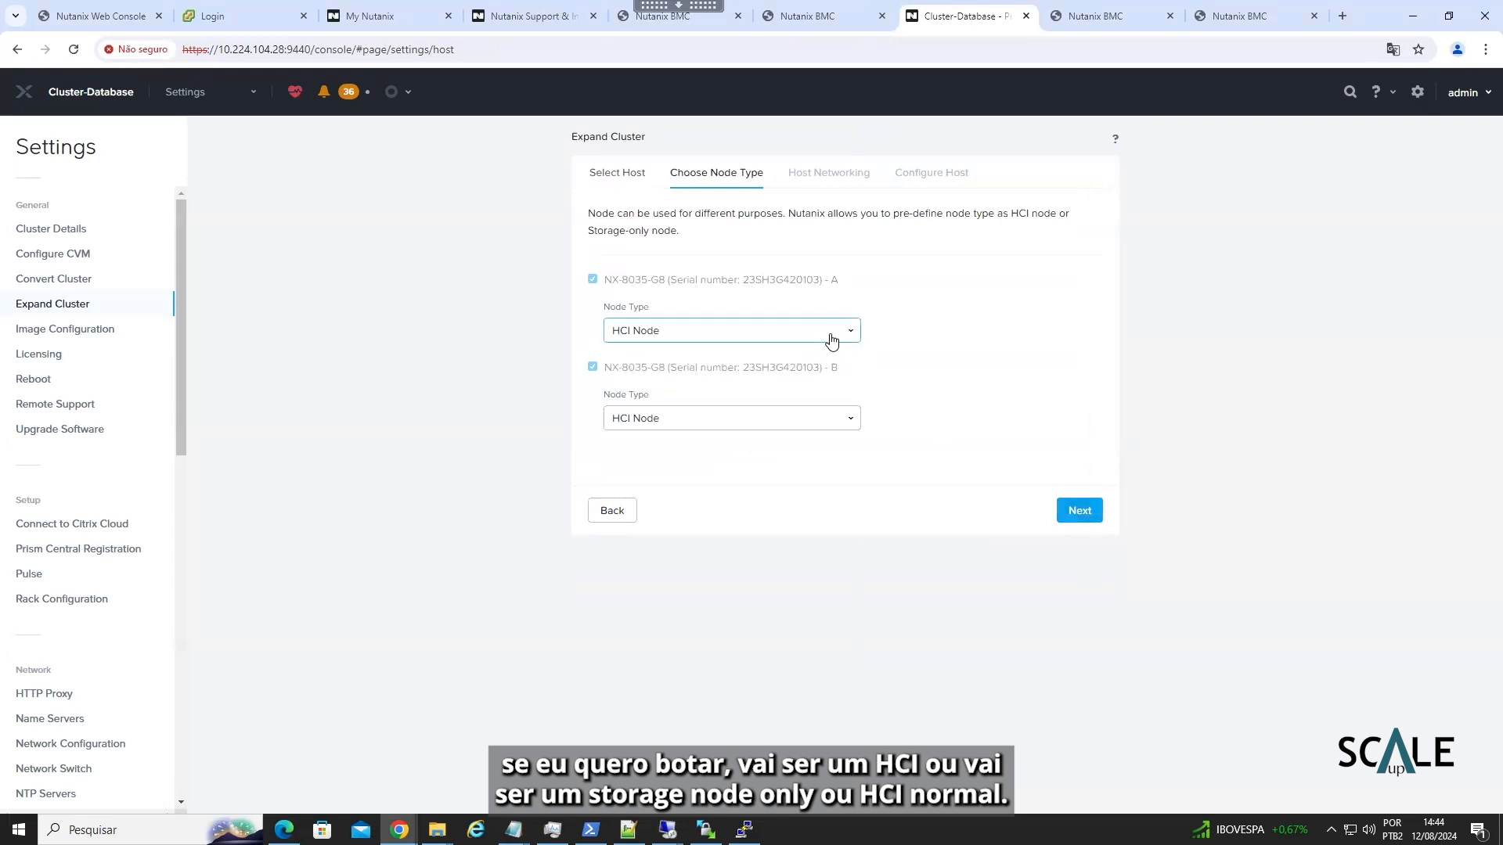
click(1075, 519)
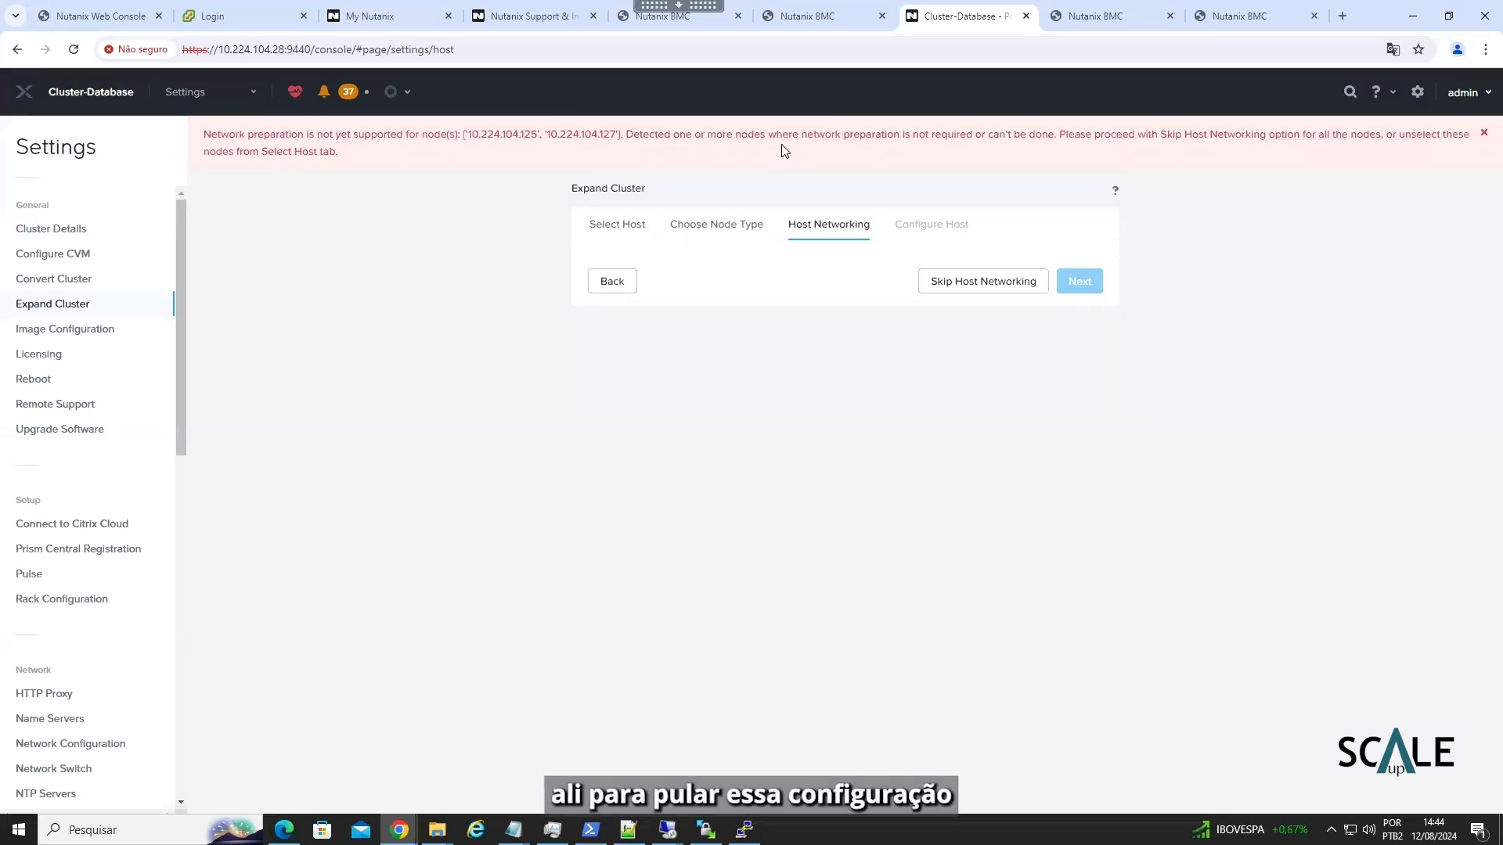
click(1011, 290)
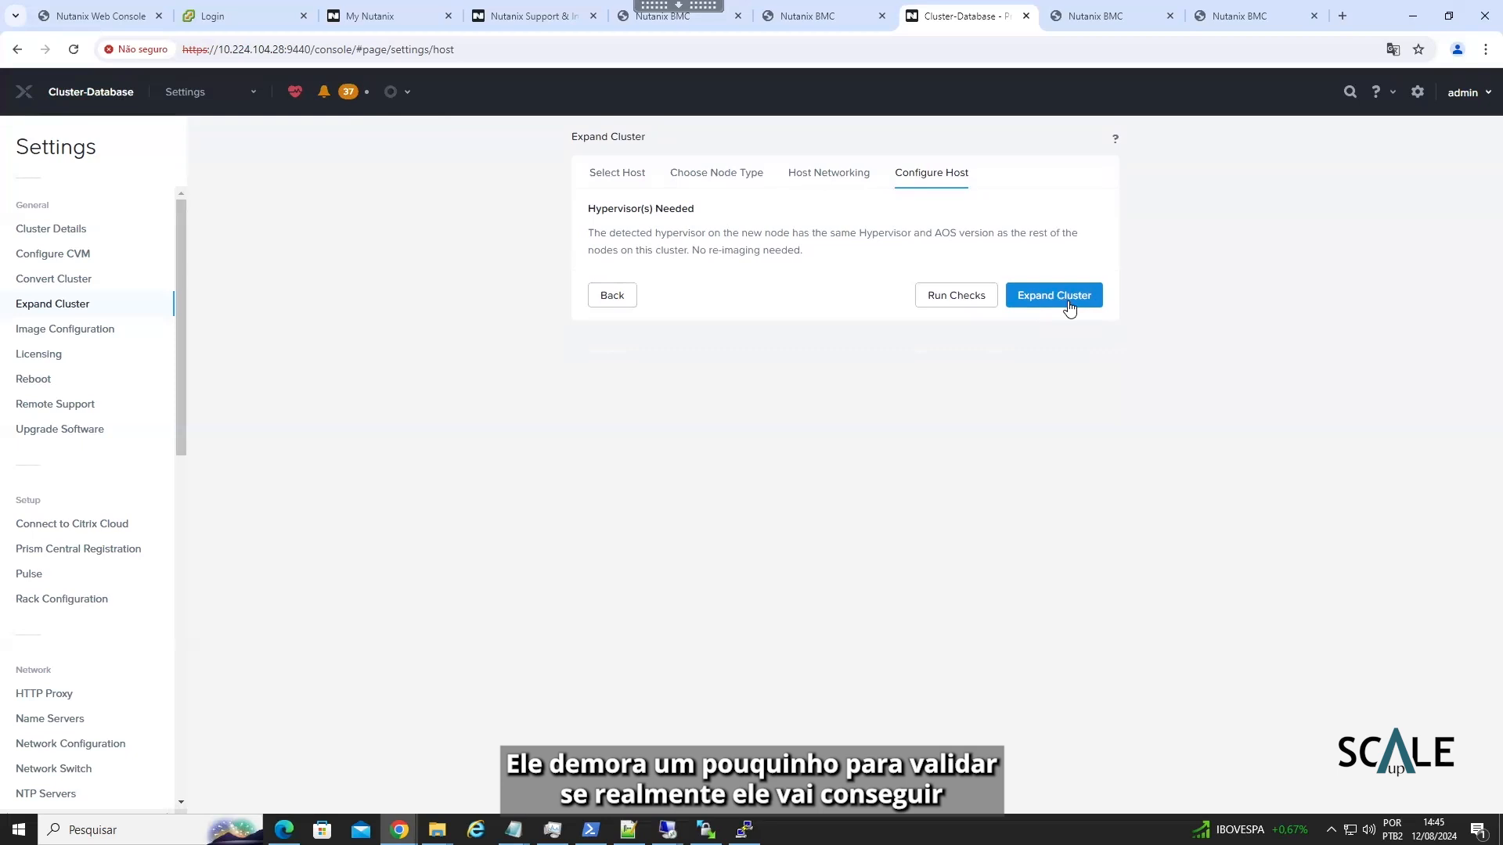
- Start expanding the cluster with the two selected nodes and open the task list to follow its progress
click(1068, 301)
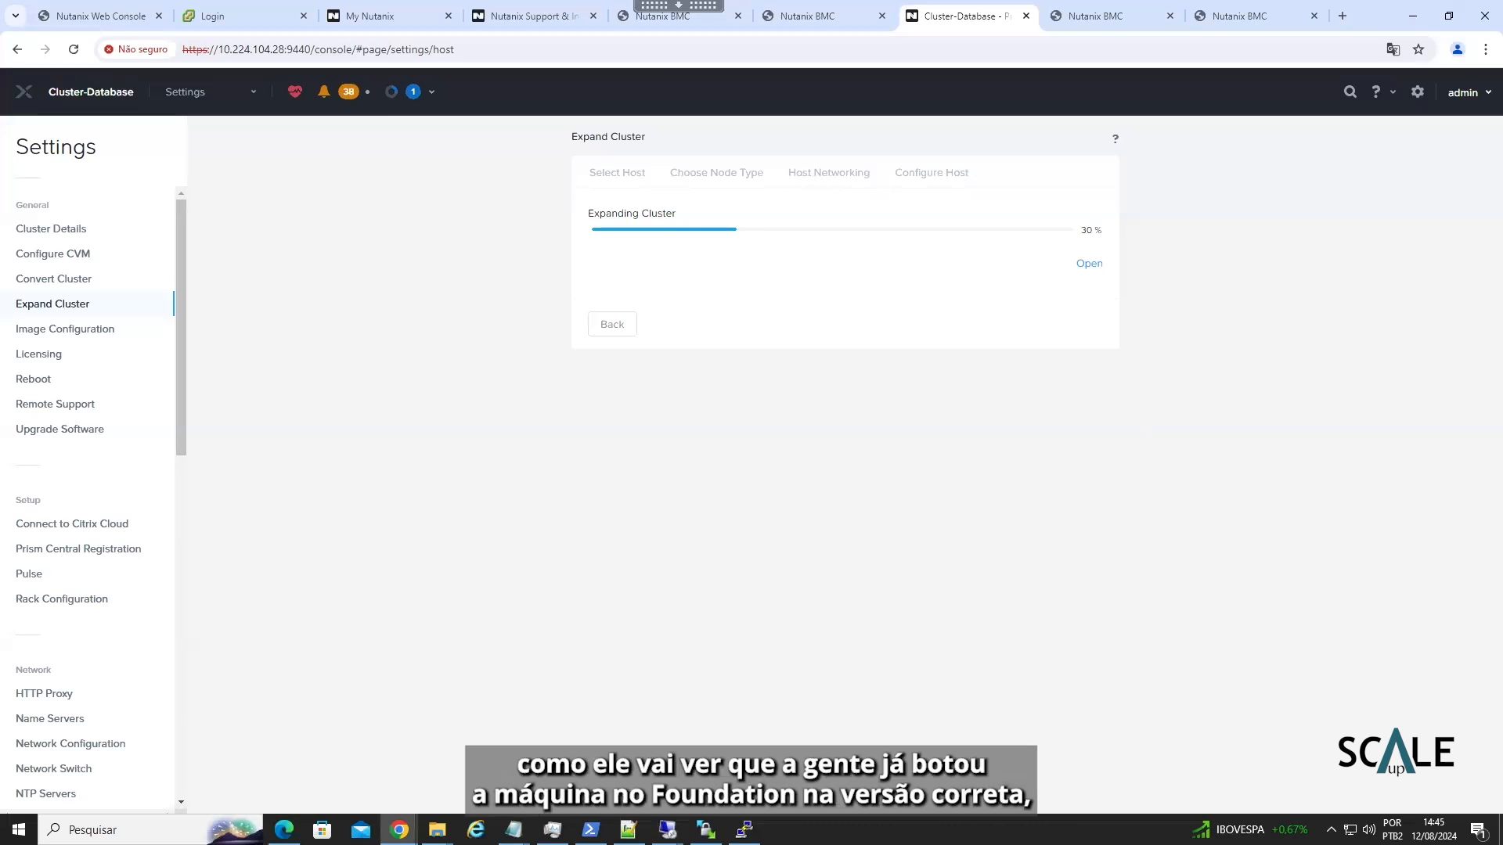
click(1089, 264)
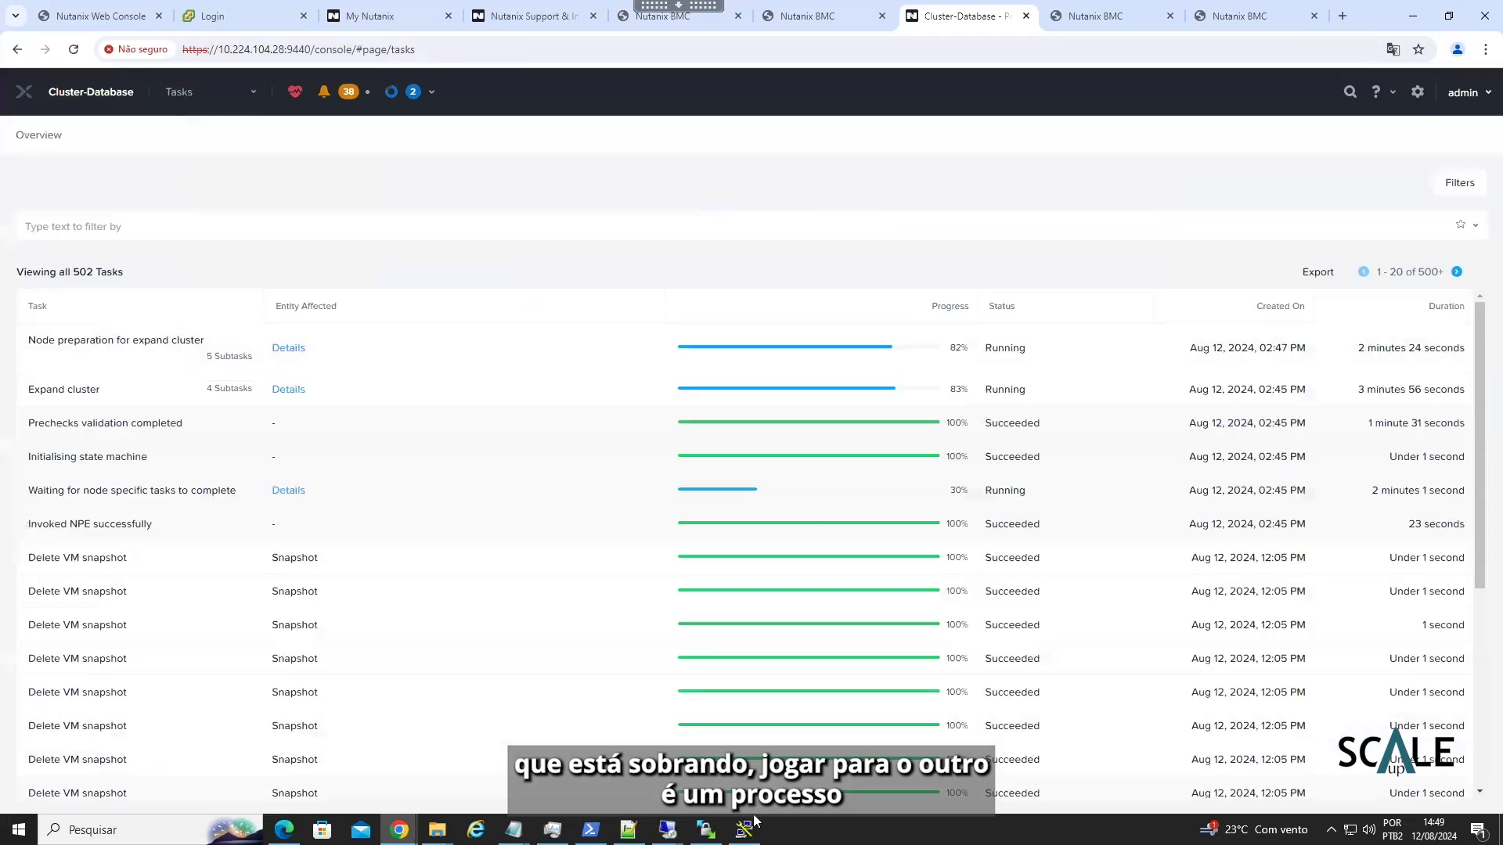
mouse_move(743, 830)
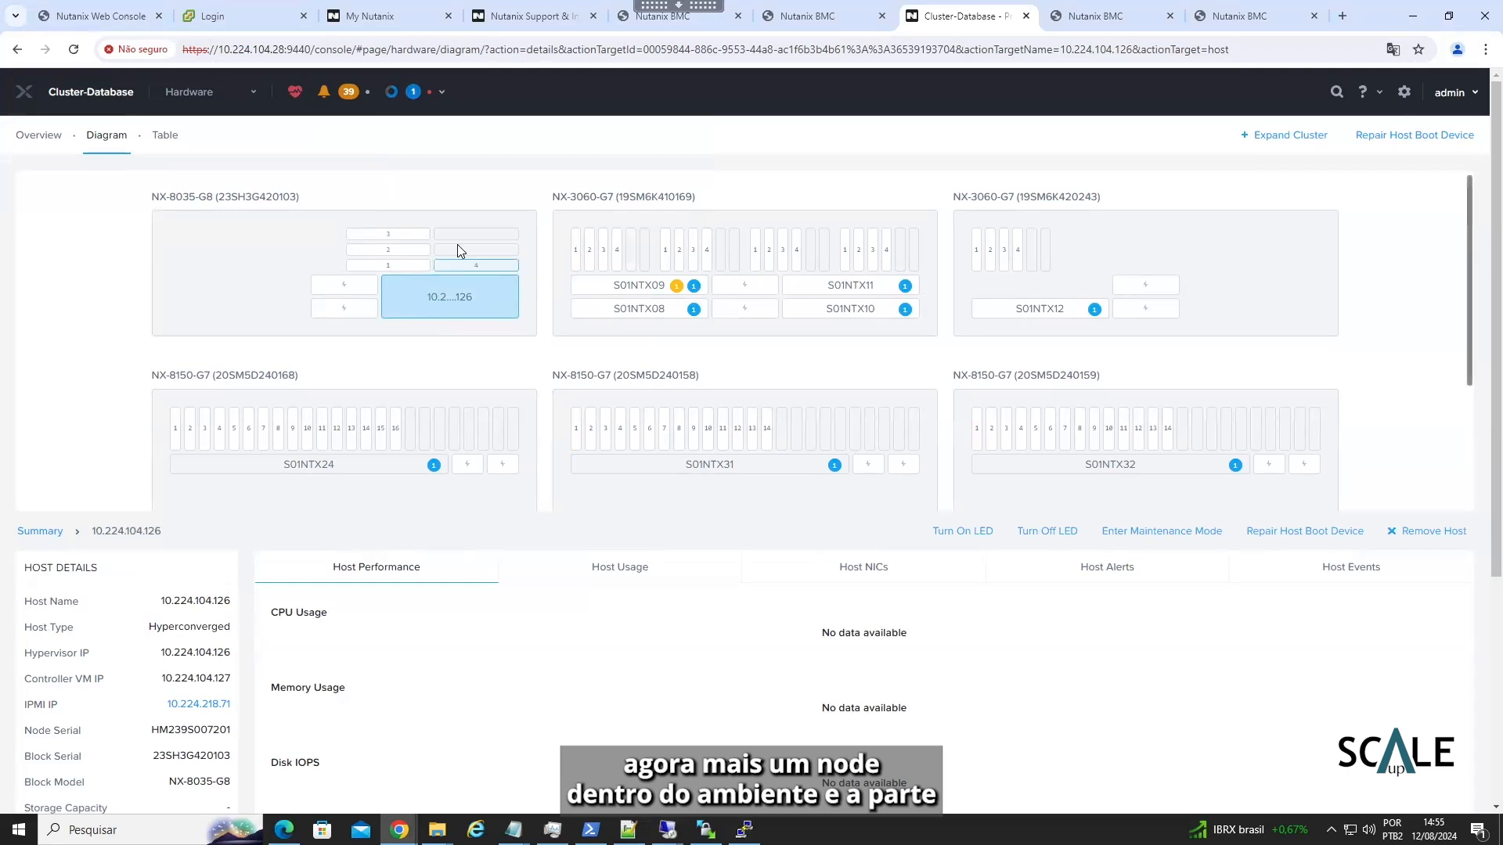
mouse_move(689, 293)
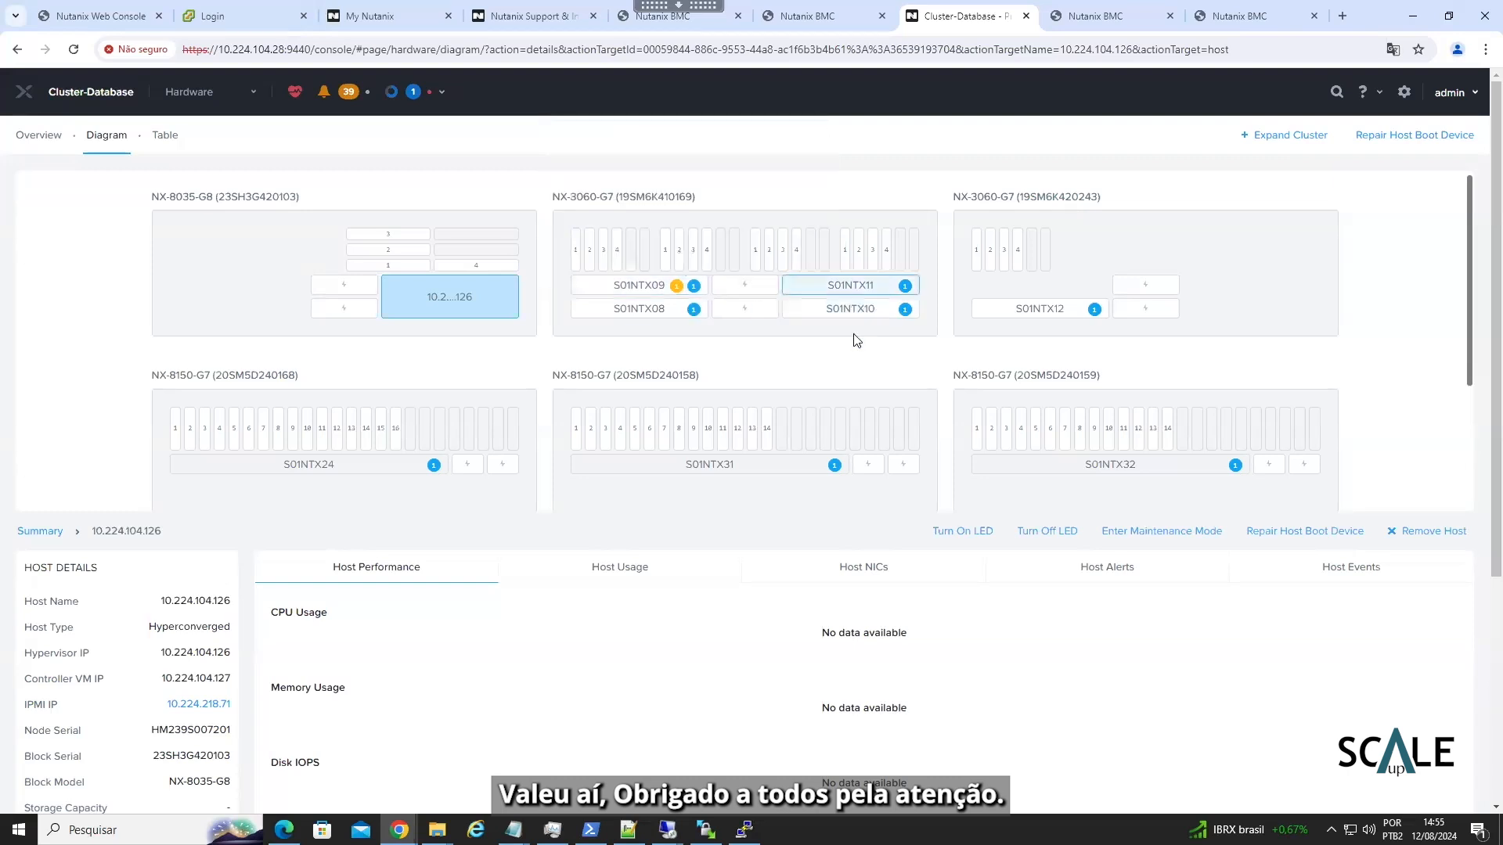
scroll(973, 442, down, 3)
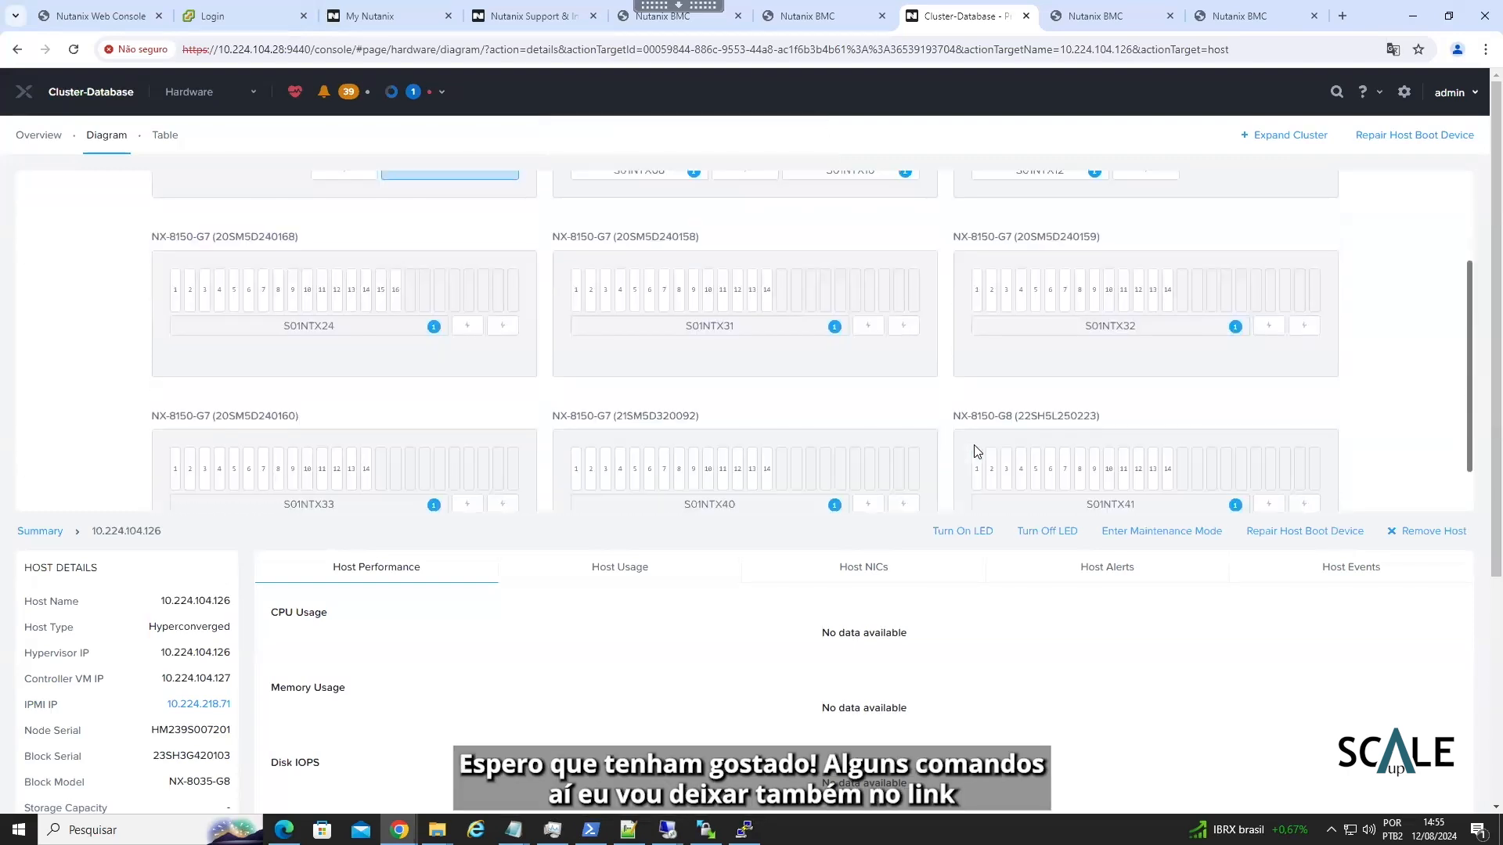